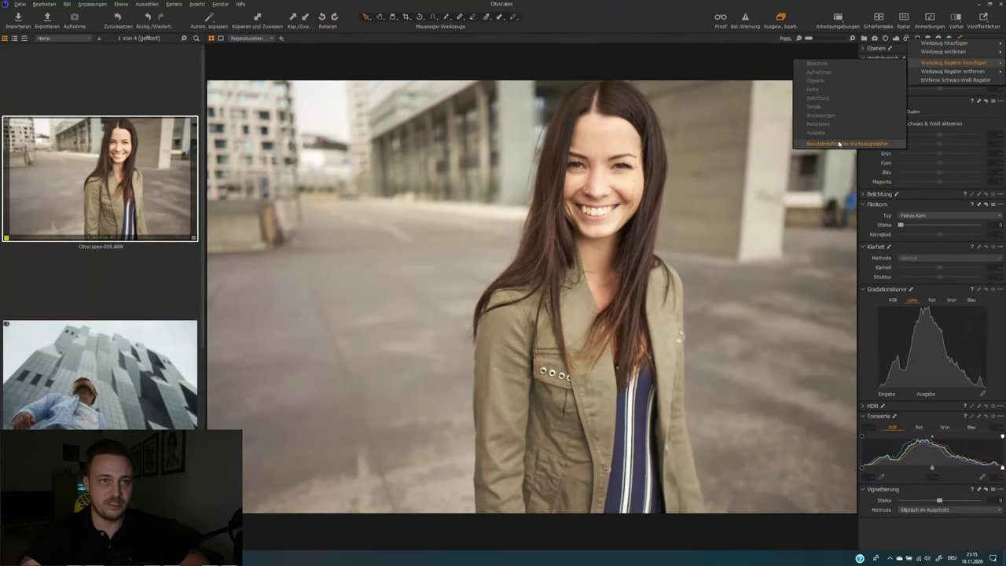
pyautogui.click(839, 144)
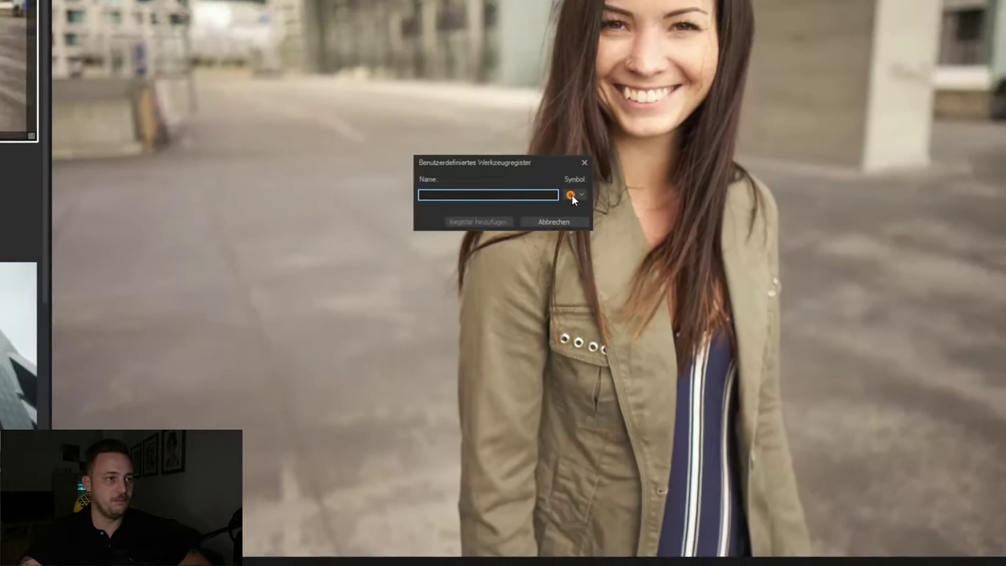
pyautogui.click(583, 152)
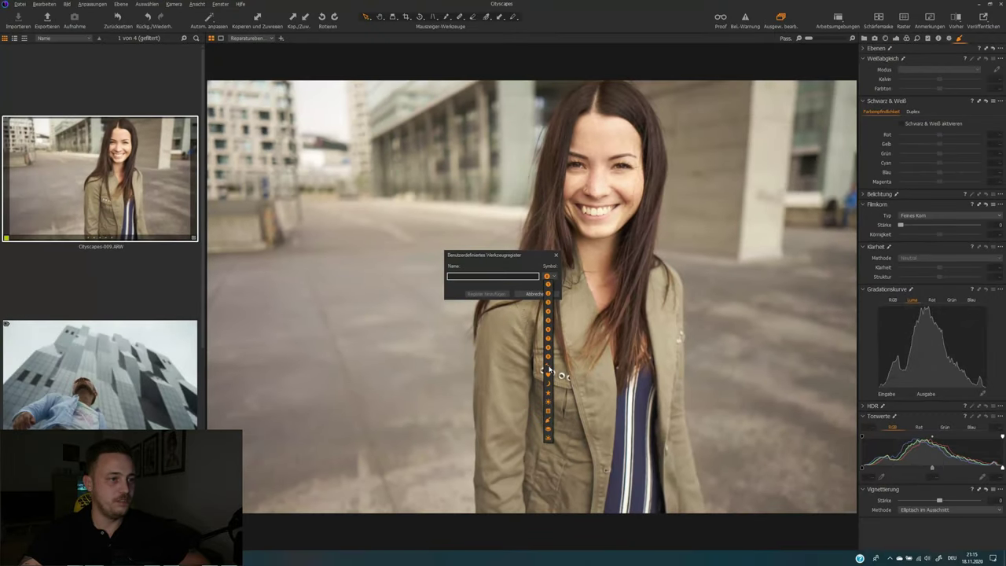
pyautogui.click(548, 371)
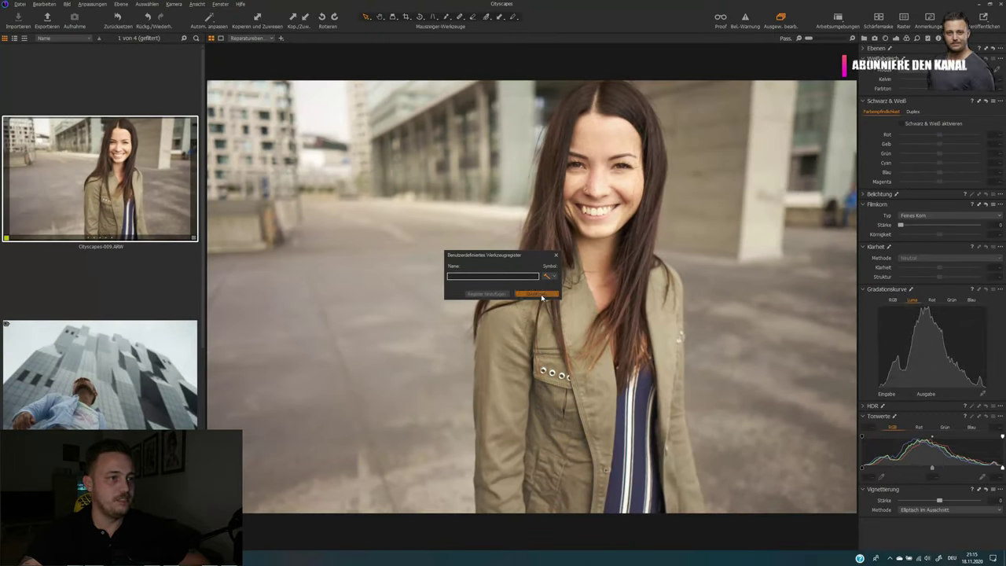
pyautogui.click(539, 294)
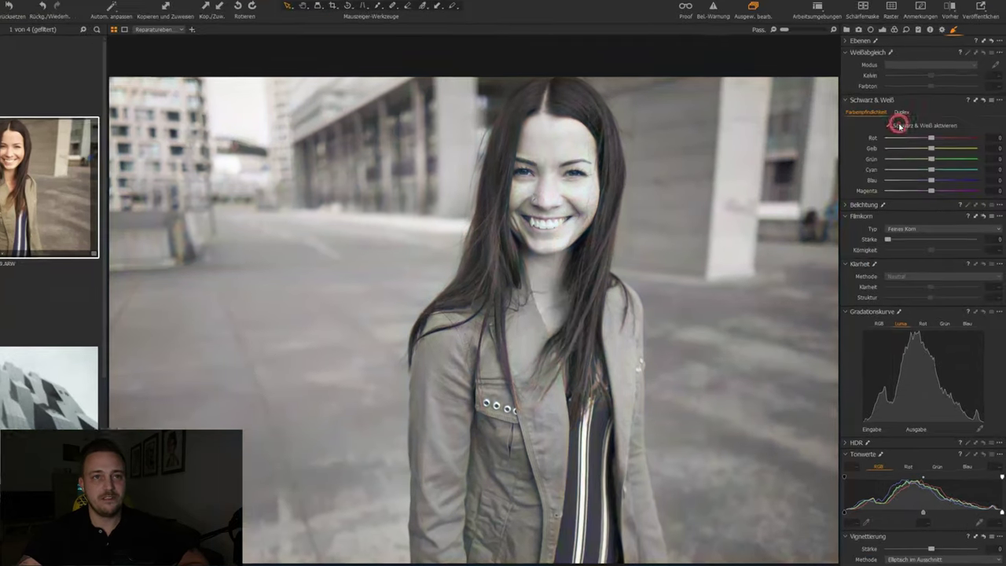
# Activate black and white conversion and set Rot to -42, Gelb 27, Grün 7, Cyan -84, Blau -13 and Magenta 32.
pyautogui.click(910, 122)
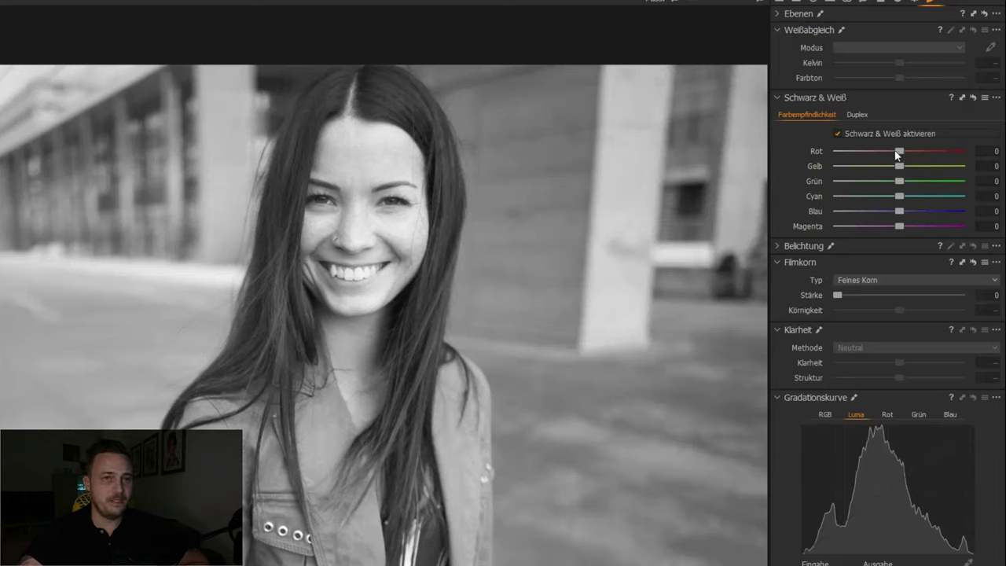
pyautogui.moveTo(900, 149); pyautogui.dragTo(882, 162)
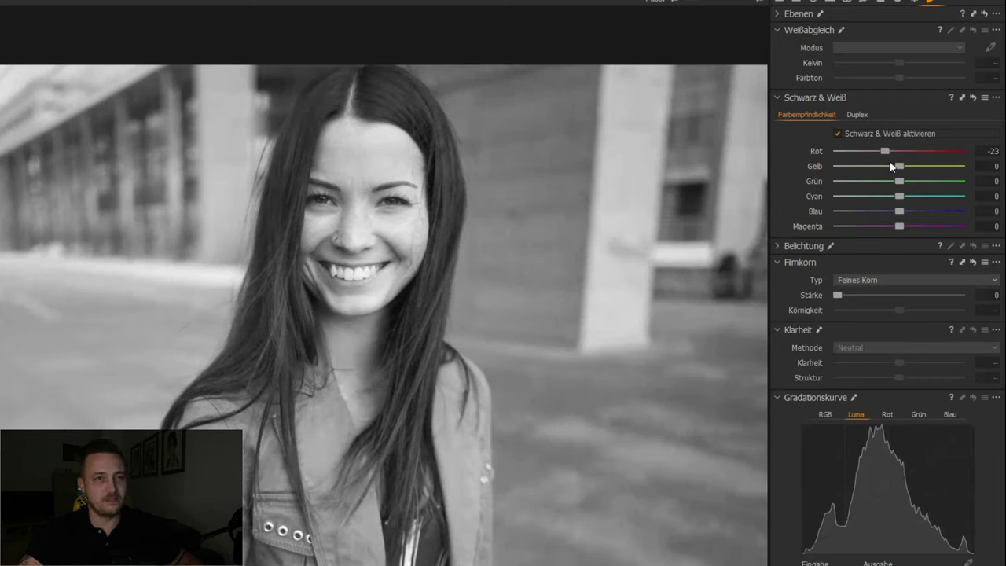
pyautogui.moveTo(912, 168); pyautogui.dragTo(887, 171)
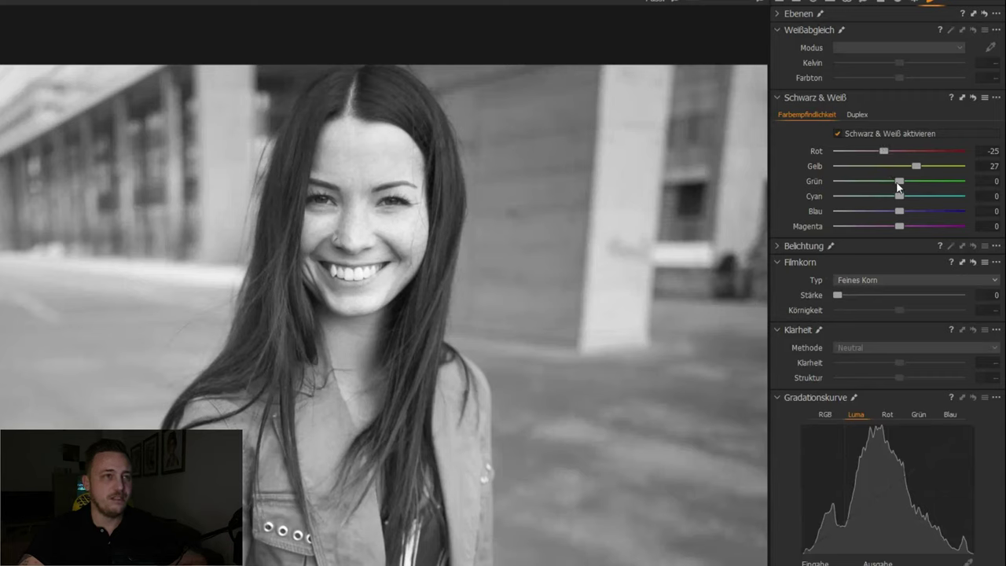
pyautogui.moveTo(898, 184); pyautogui.dragTo(883, 203)
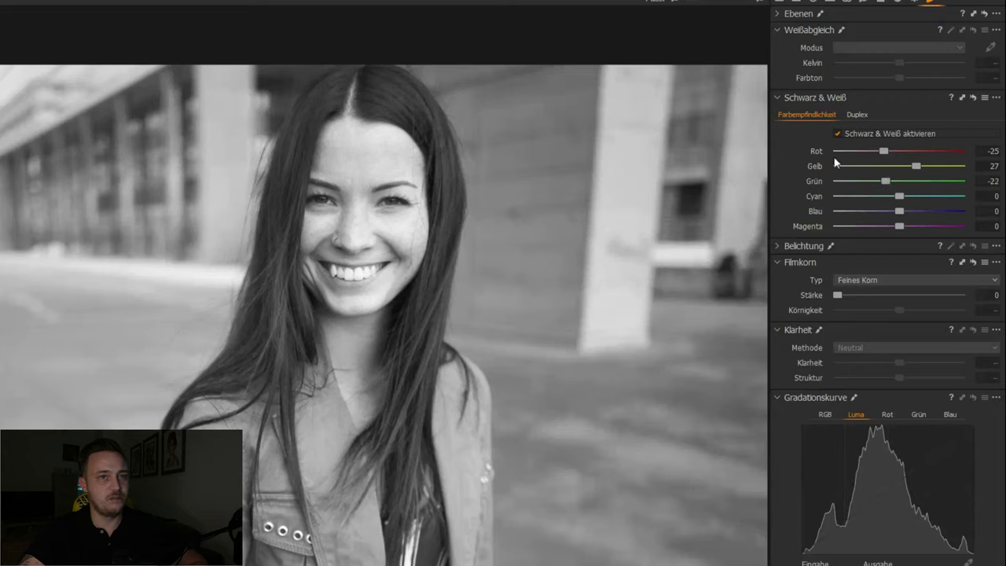
pyautogui.moveTo(884, 182); pyautogui.dragTo(920, 229)
pyautogui.click(896, 227)
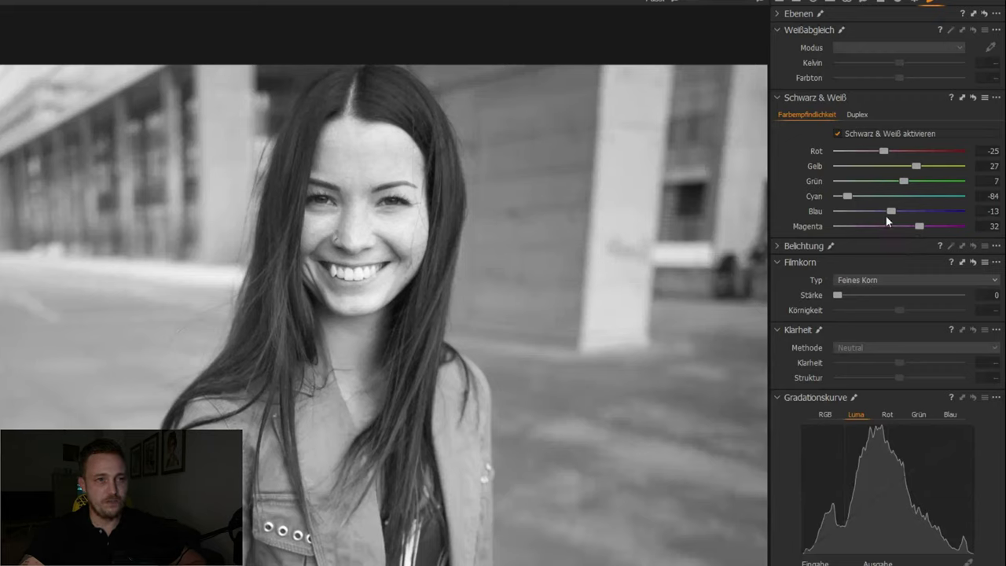
pyautogui.moveTo(882, 153); pyautogui.dragTo(871, 150)
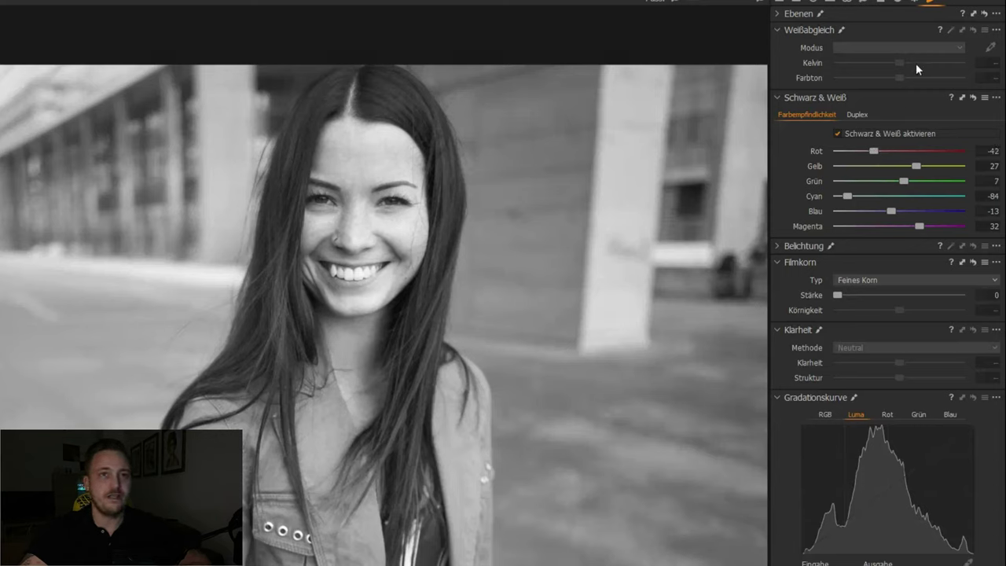
# Select the Hintergrund layer and lower its white balance temperature to about 4200 Kelvin.
pyautogui.click(778, 13)
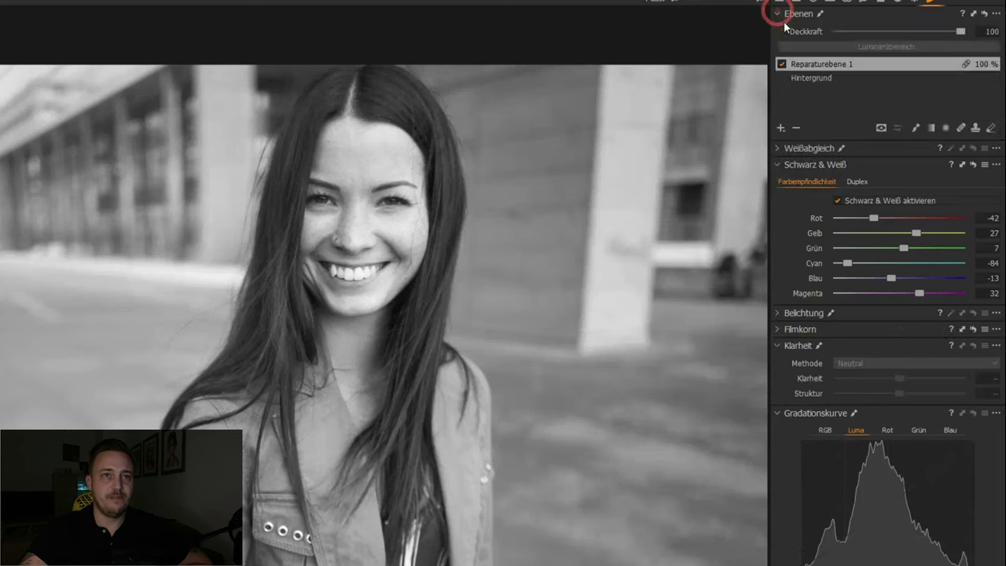
pyautogui.click(794, 77)
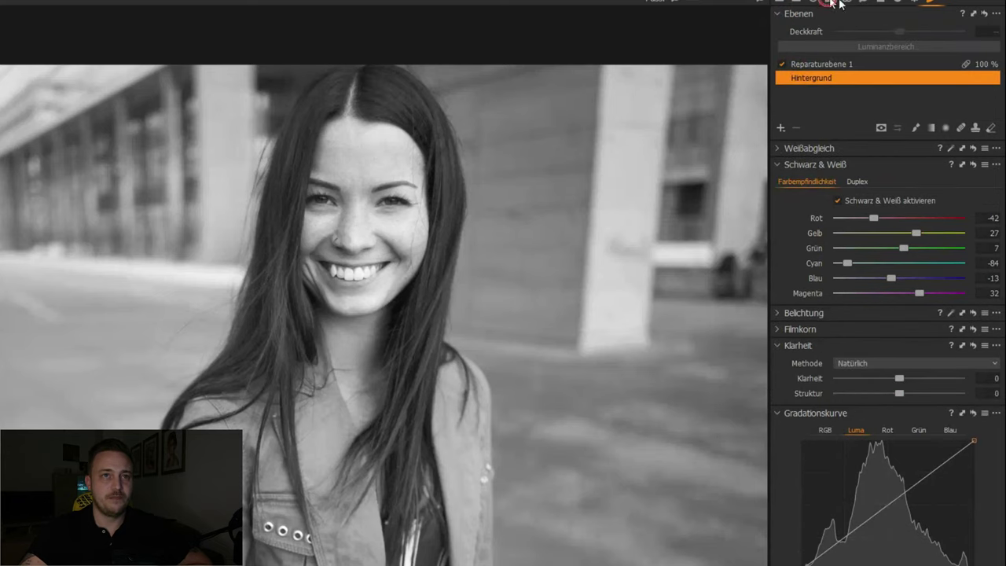
pyautogui.click(828, 3)
pyautogui.click(931, 2)
pyautogui.click(776, 149)
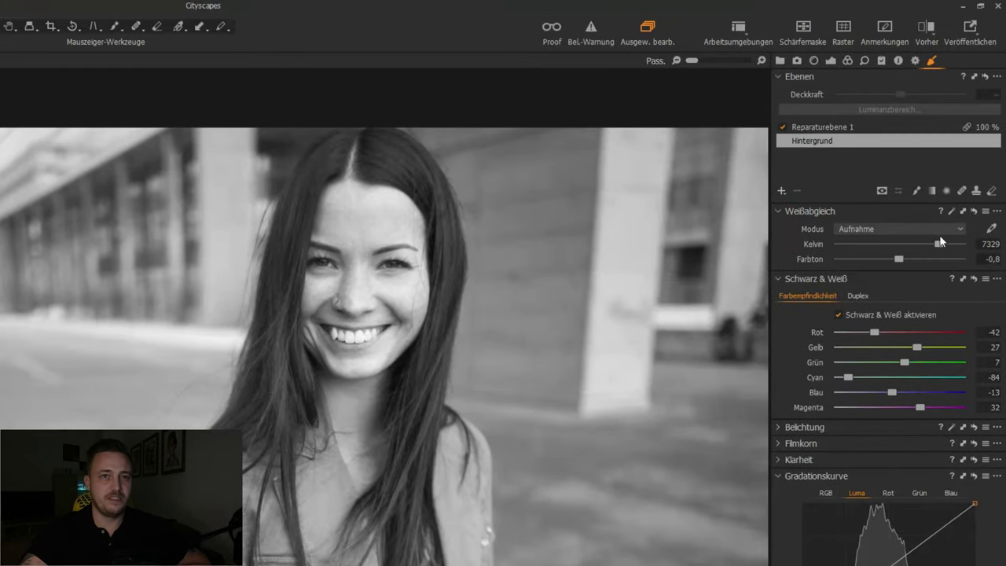
pyautogui.click(939, 244)
pyautogui.moveTo(940, 246); pyautogui.dragTo(892, 241)
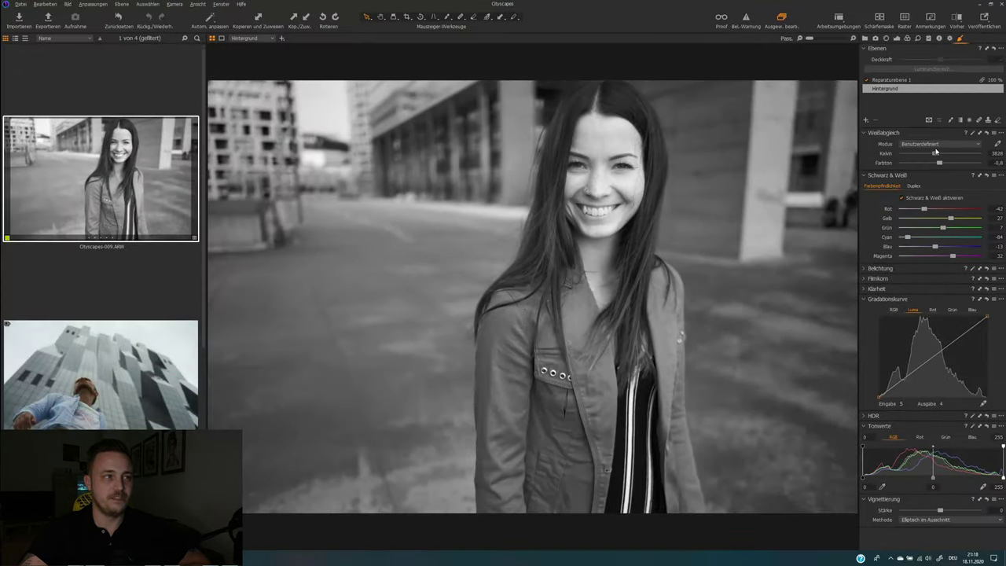
pyautogui.moveTo(935, 151); pyautogui.dragTo(940, 154)
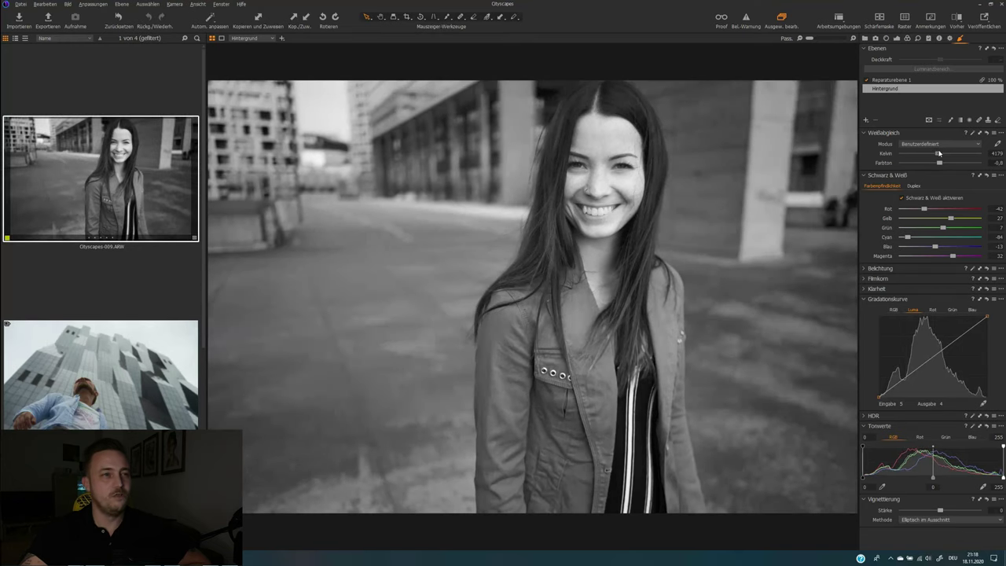
pyautogui.moveTo(940, 154); pyautogui.dragTo(939, 154)
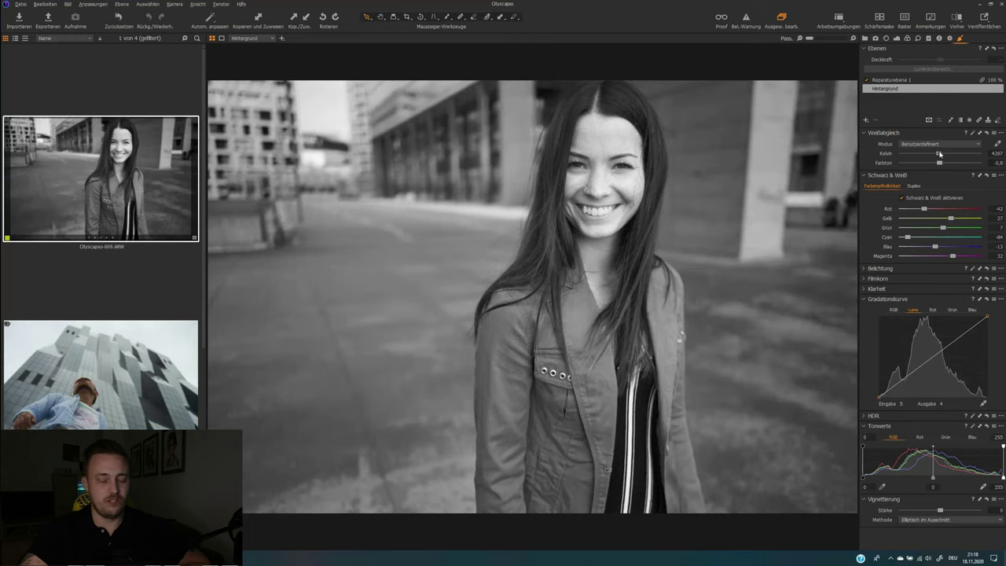
# Test the Kelvin extremes of 800 and 14000 on the portrait and settle the white balance at 4140.
pyautogui.moveTo(939, 154); pyautogui.dragTo(881, 159)
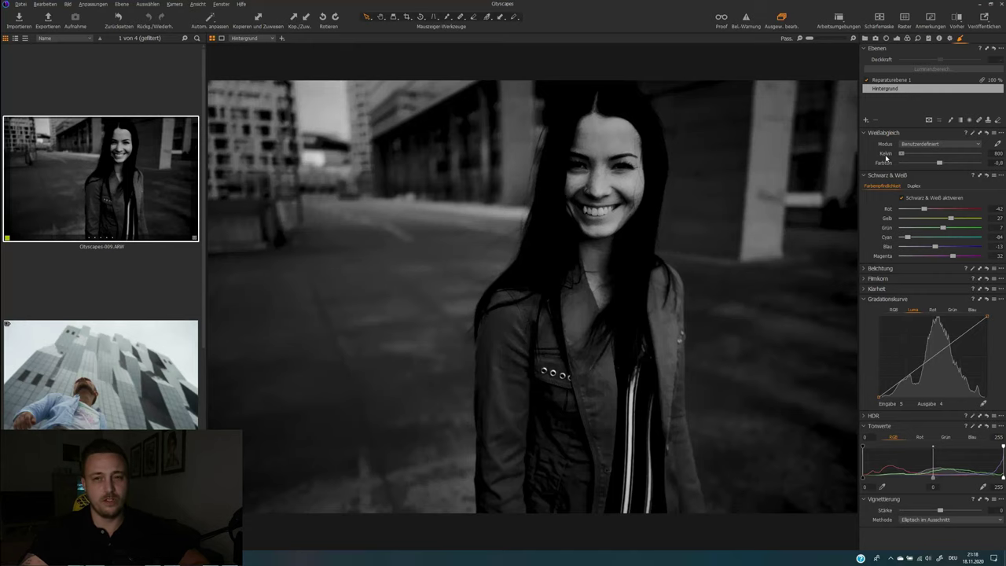
pyautogui.moveTo(901, 154); pyautogui.dragTo(980, 158)
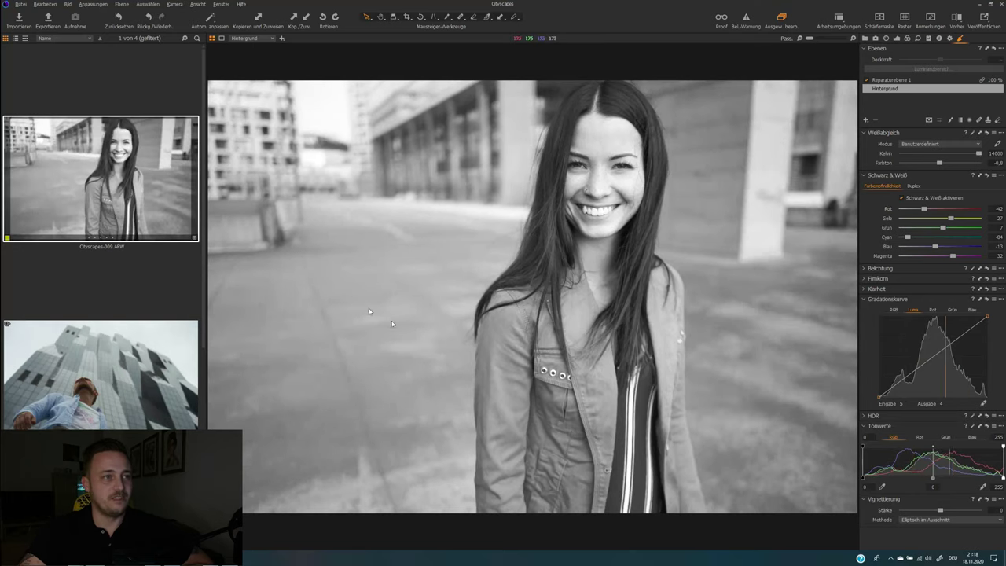
pyautogui.moveTo(980, 154); pyautogui.dragTo(939, 154)
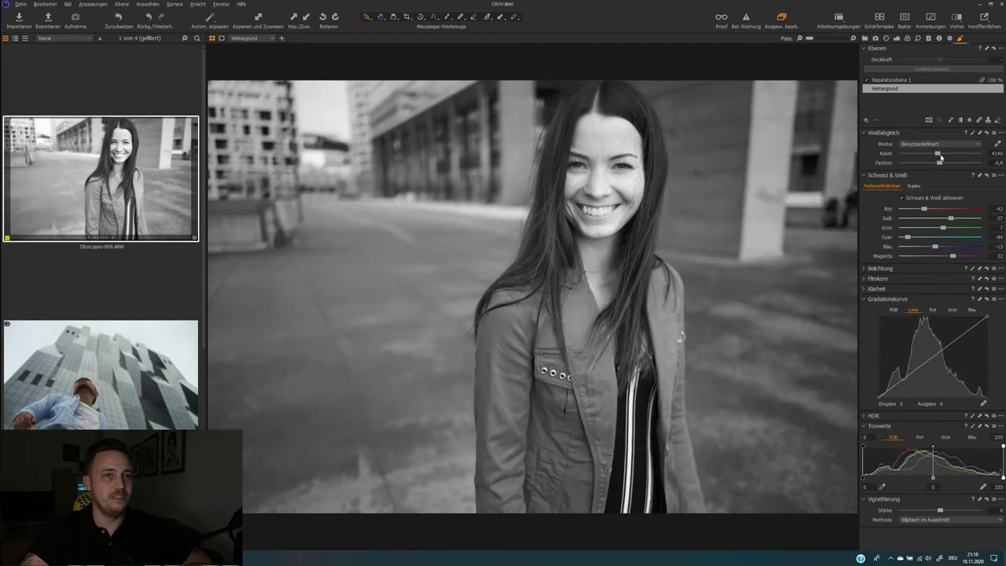
# Set the exposure's Helligkeit to -5 and Kontrast to 18, and reduce the HDR Lichter to -68.
pyautogui.click(864, 268)
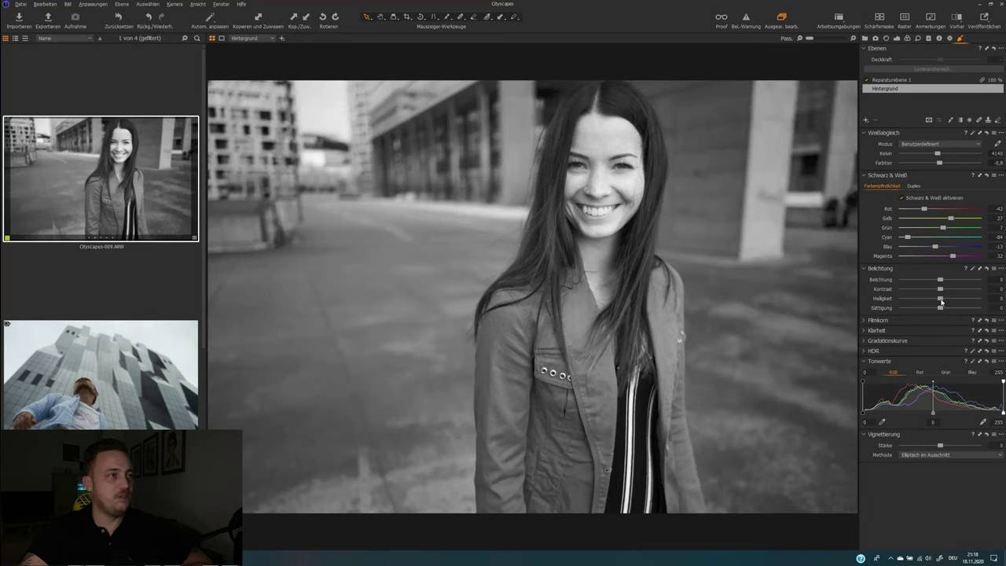
pyautogui.moveTo(941, 299); pyautogui.dragTo(935, 301)
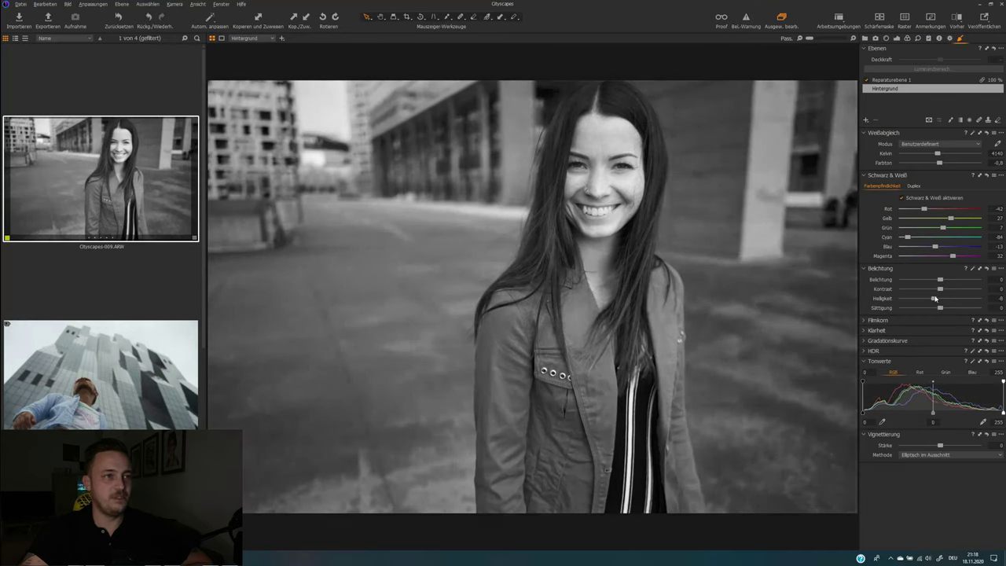
pyautogui.moveTo(935, 298); pyautogui.dragTo(938, 303)
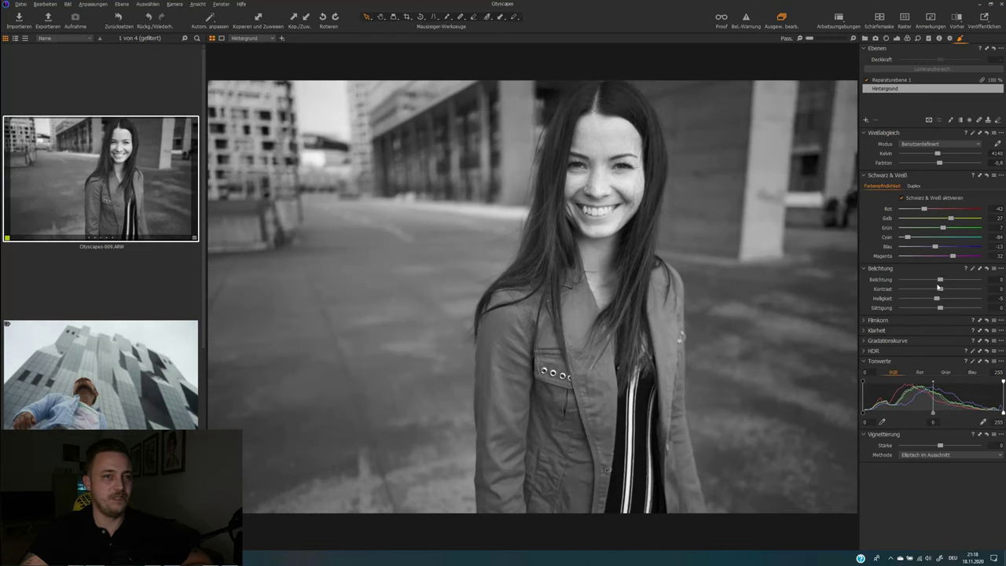
pyautogui.moveTo(942, 291); pyautogui.dragTo(954, 291)
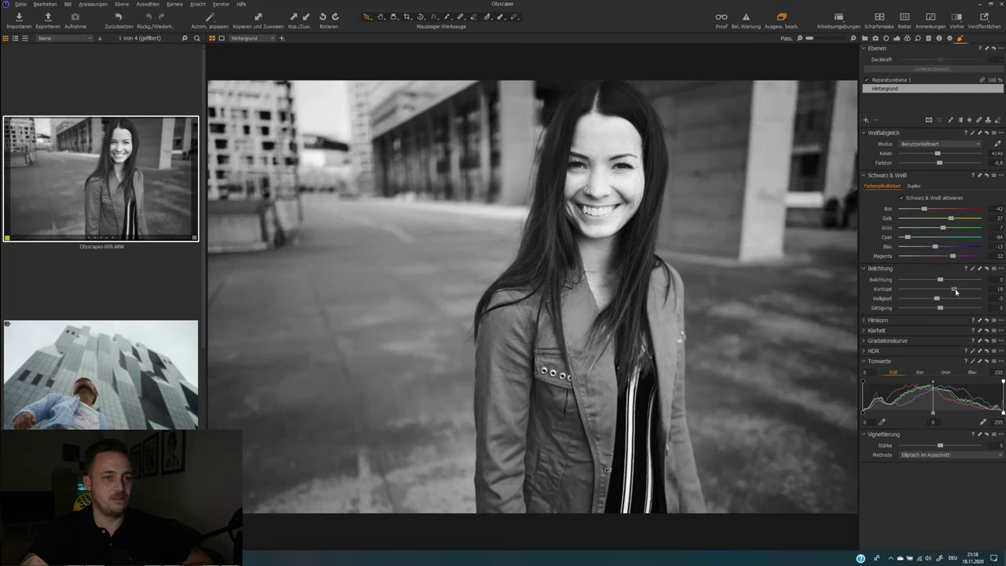
pyautogui.click(865, 351)
pyautogui.moveTo(939, 364); pyautogui.dragTo(914, 364)
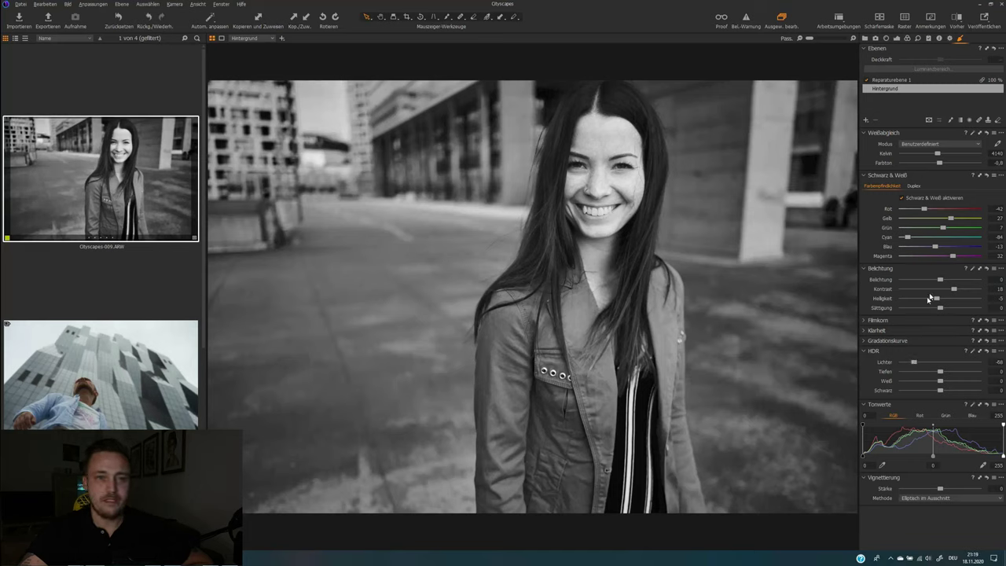
# Add film grain of the type Silberreich with a Stärke of 57.
pyautogui.click(865, 321)
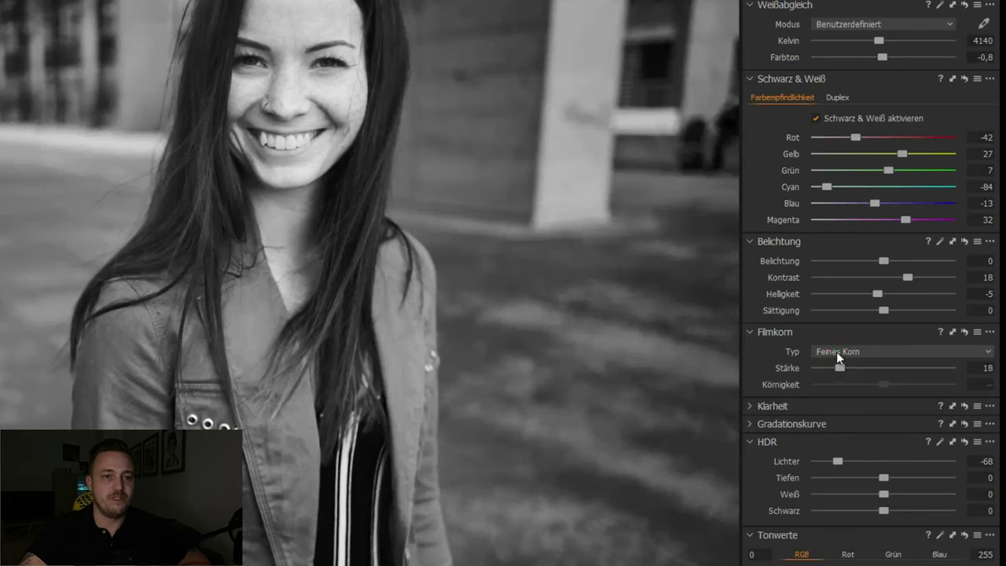
pyautogui.click(914, 331)
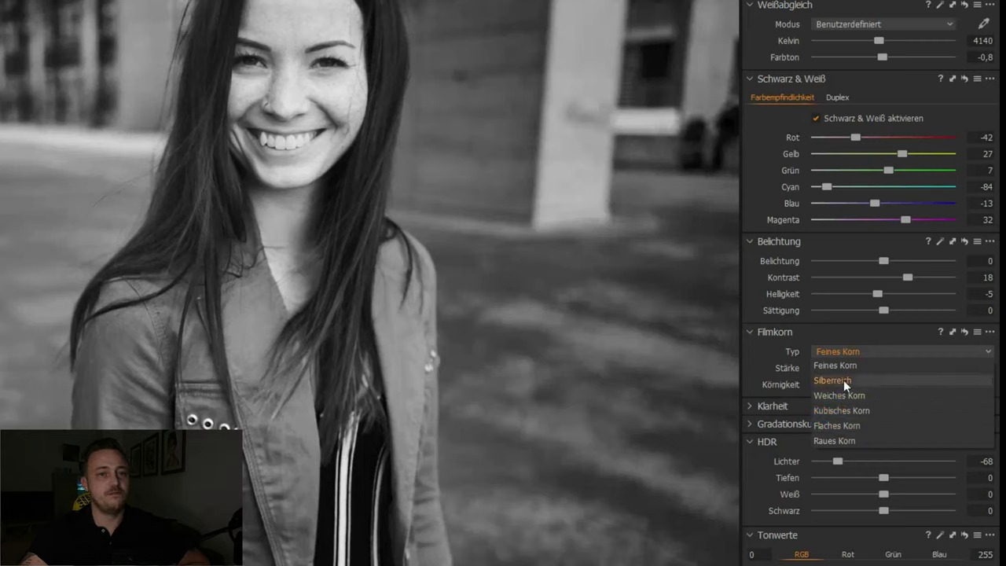
pyautogui.click(843, 381)
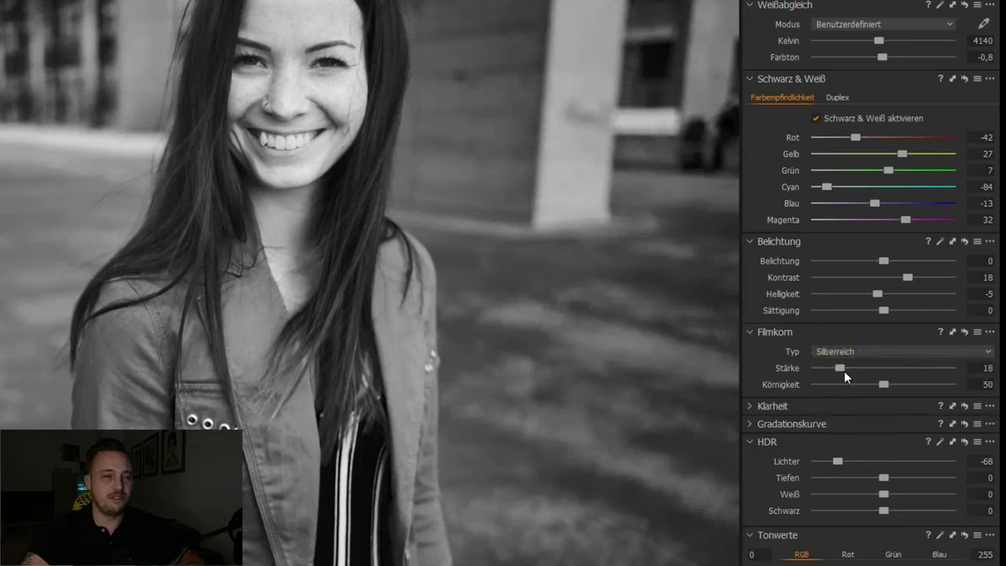
pyautogui.moveTo(840, 367); pyautogui.dragTo(895, 370)
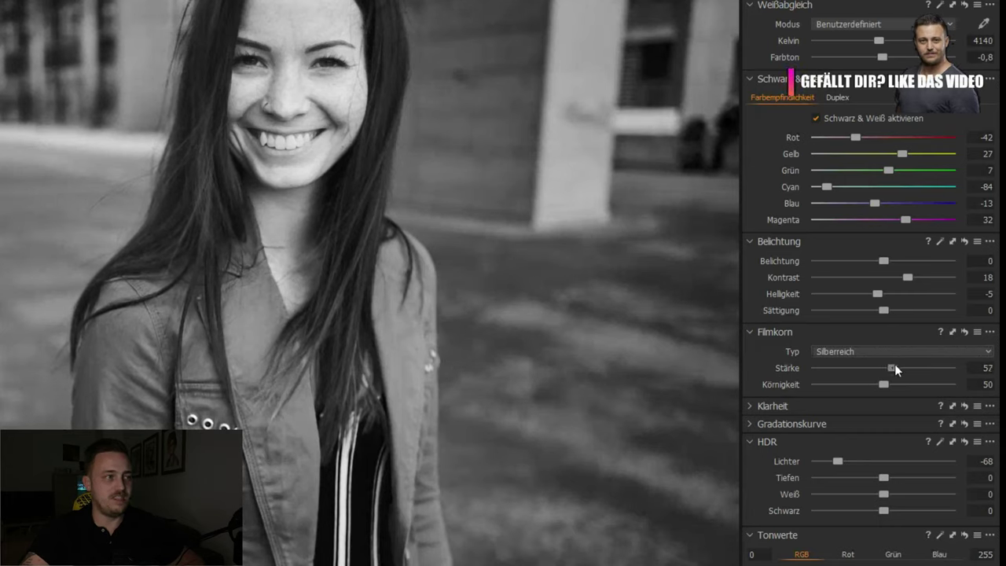
# Try the grain type Raues Korn with a Stärke of 34.
pyautogui.click(867, 351)
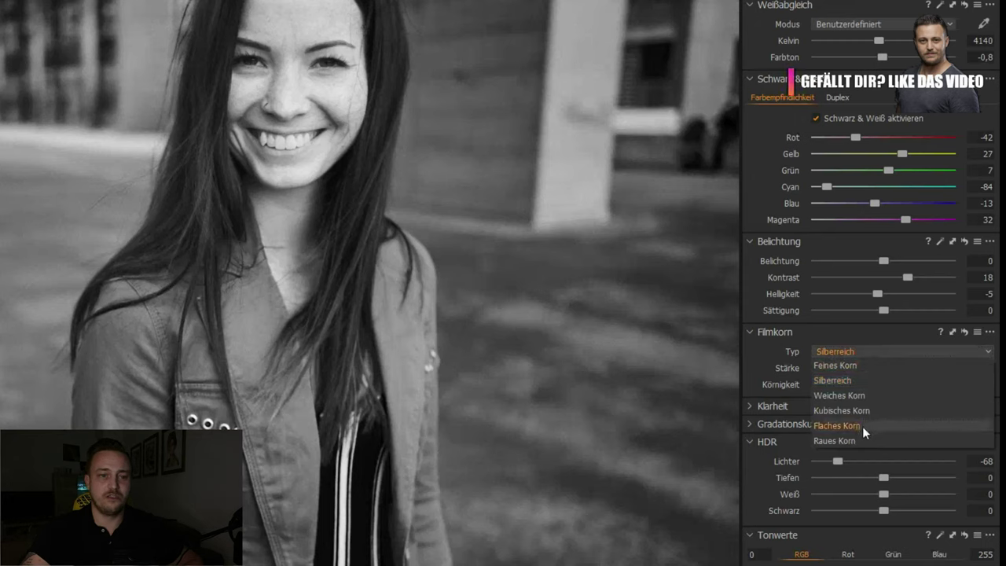
pyautogui.click(859, 440)
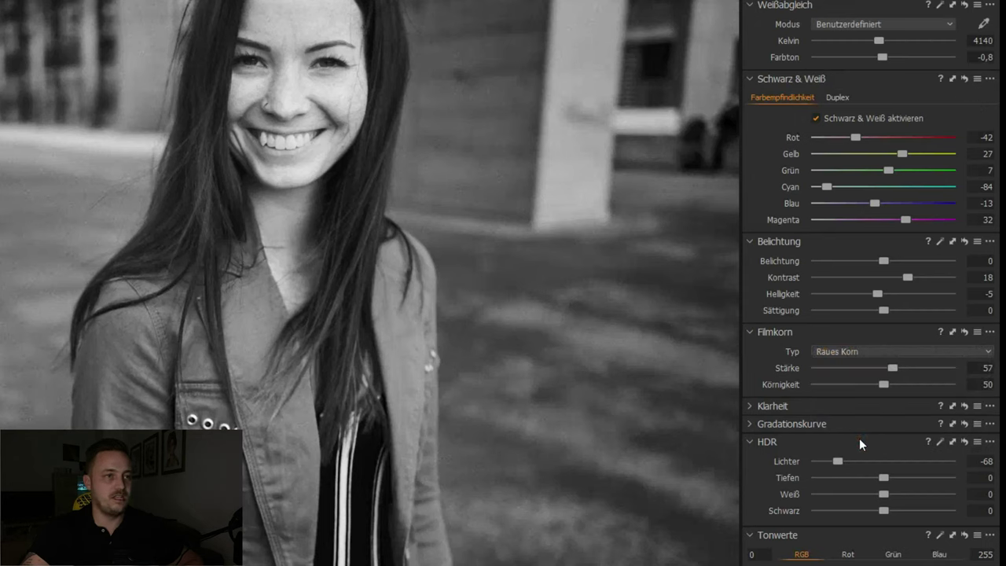
pyautogui.moveTo(894, 369); pyautogui.dragTo(863, 367)
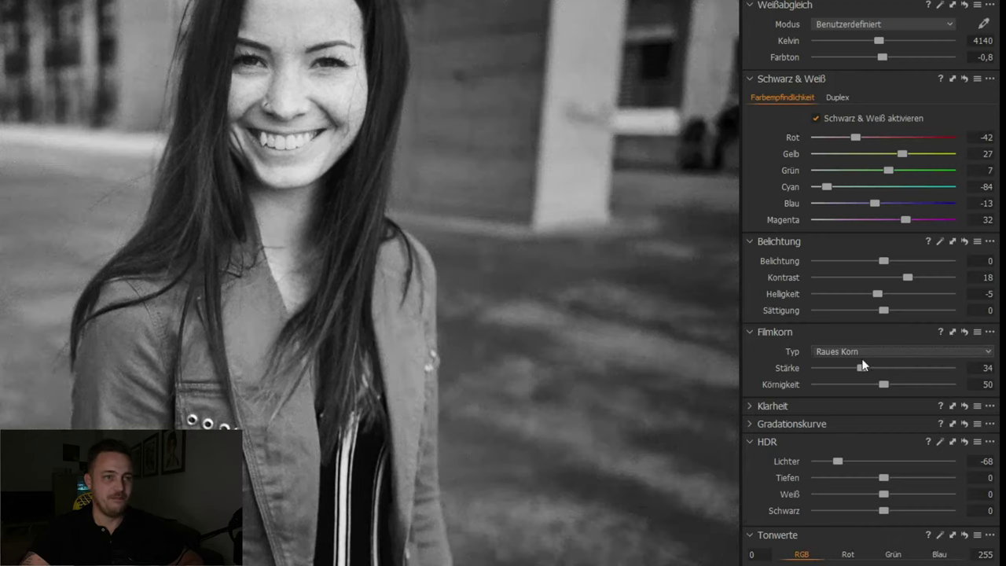
# Set the film grain type to Silberreich with a Stärke of 43 and a Körnigkeit of 74.
pyautogui.click(859, 353)
pyautogui.click(859, 379)
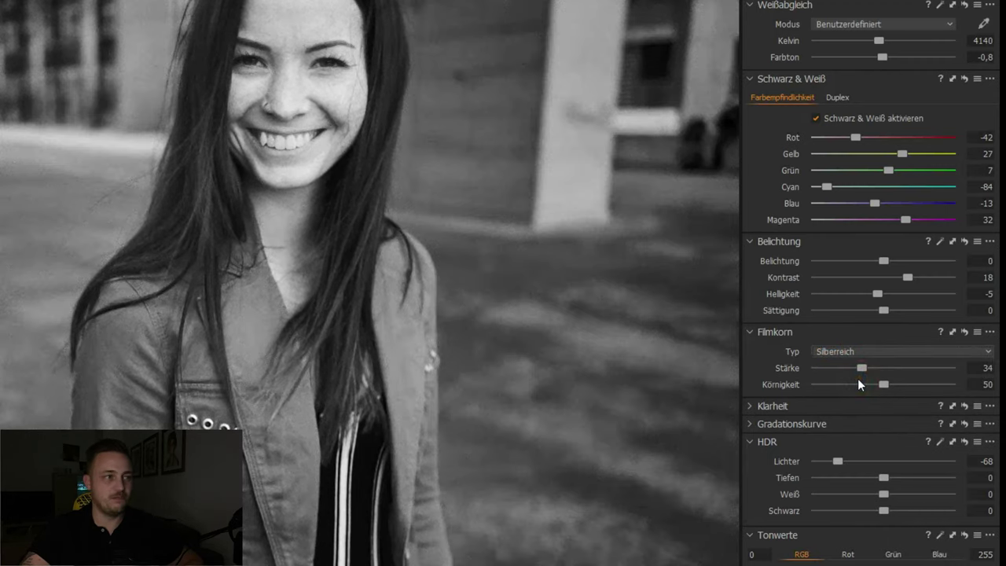
pyautogui.moveTo(861, 367); pyautogui.dragTo(916, 391)
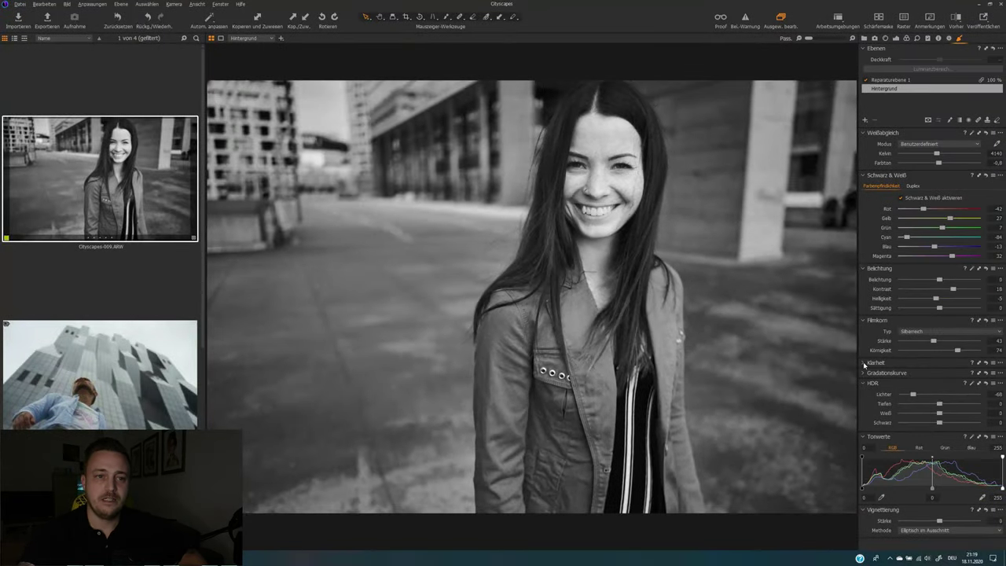
# Set the Klarheit to 13 and the Struktur to 26 using the Natürlich method.
pyautogui.click(837, 374)
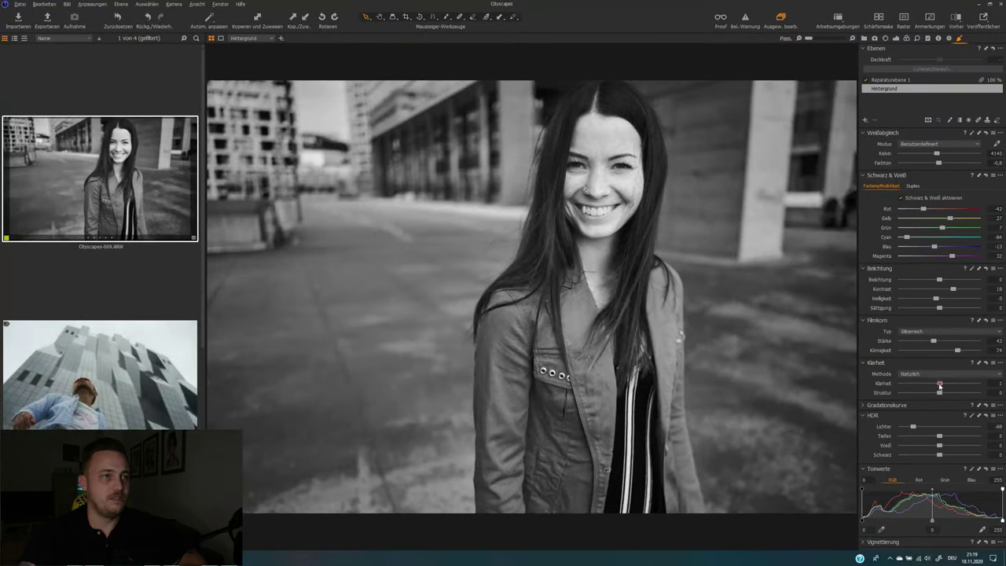
pyautogui.moveTo(939, 383); pyautogui.dragTo(950, 397)
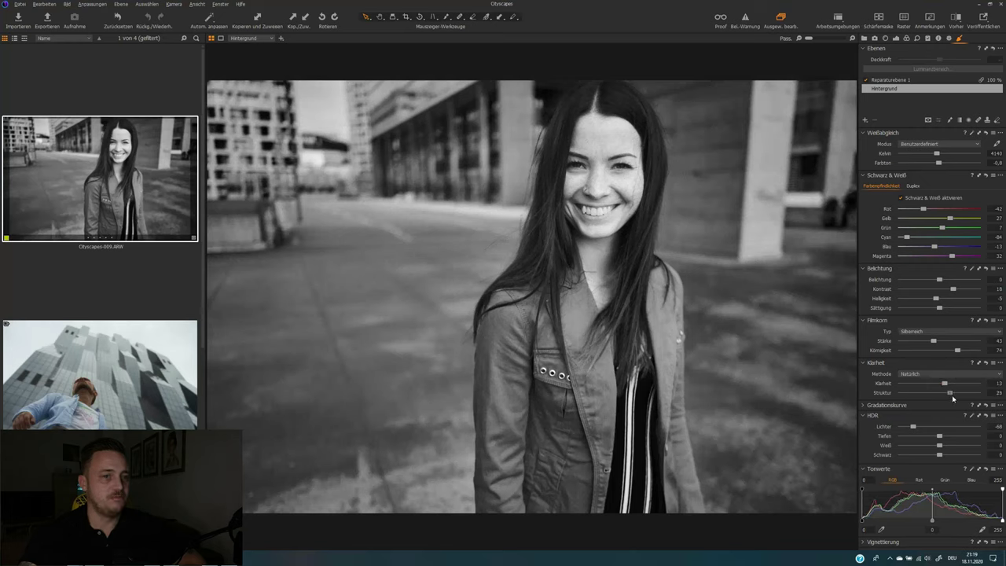
# Raise the Klarheit to 23 and lower the HDR Lichter to -86.
pyautogui.moveTo(945, 383); pyautogui.dragTo(948, 384)
pyautogui.moveTo(913, 427); pyautogui.dragTo(906, 427)
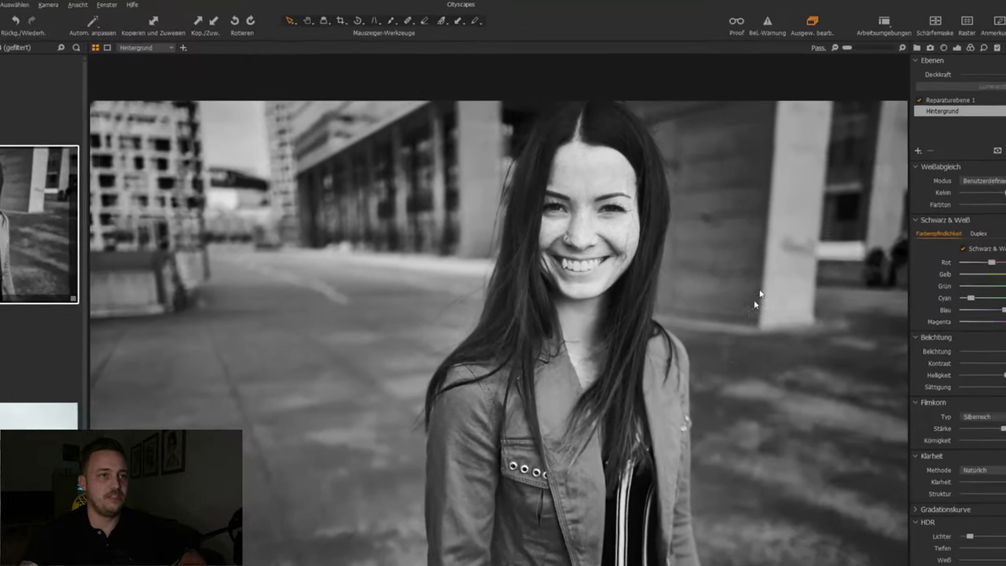
# Set the RGB Tonwerte to a black point of 4 and white point of 241, checking clipping, and the Vignettierung Stärke to -0,45.
pyautogui.moveTo(859, 474); pyautogui.dragTo(727, 217)
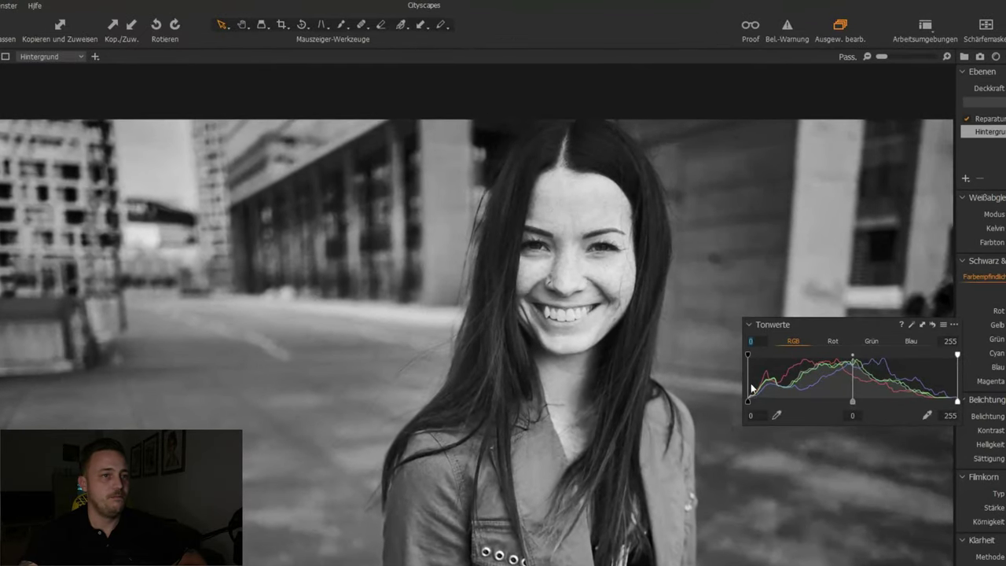
pyautogui.moveTo(749, 405); pyautogui.dragTo(755, 402)
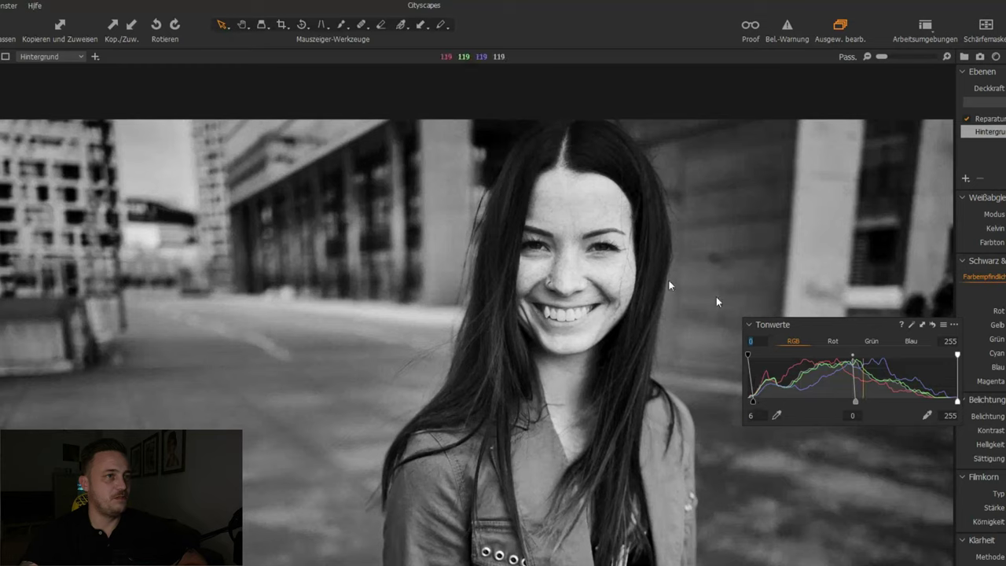
pyautogui.moveTo(958, 403); pyautogui.dragTo(946, 399)
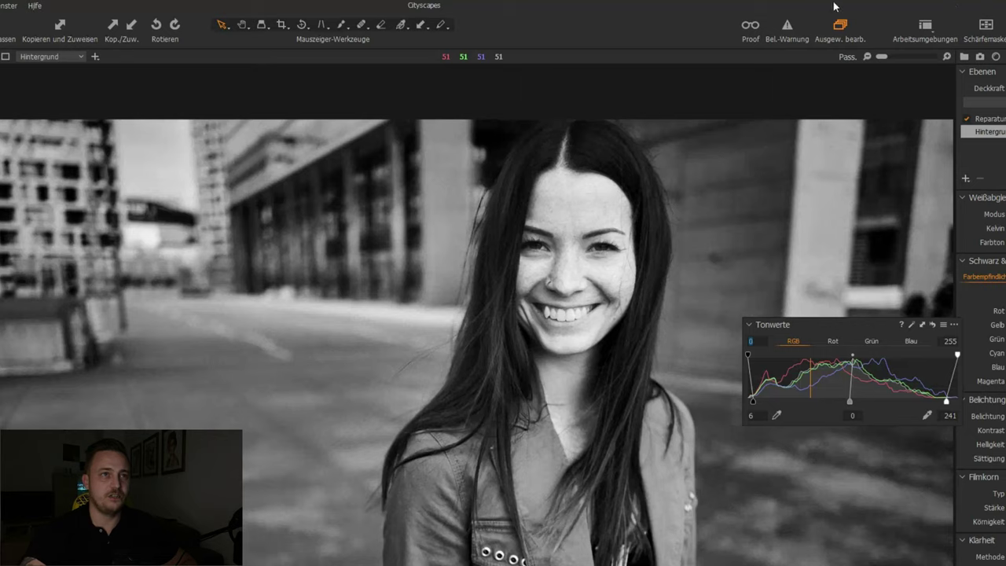
pyautogui.click(788, 28)
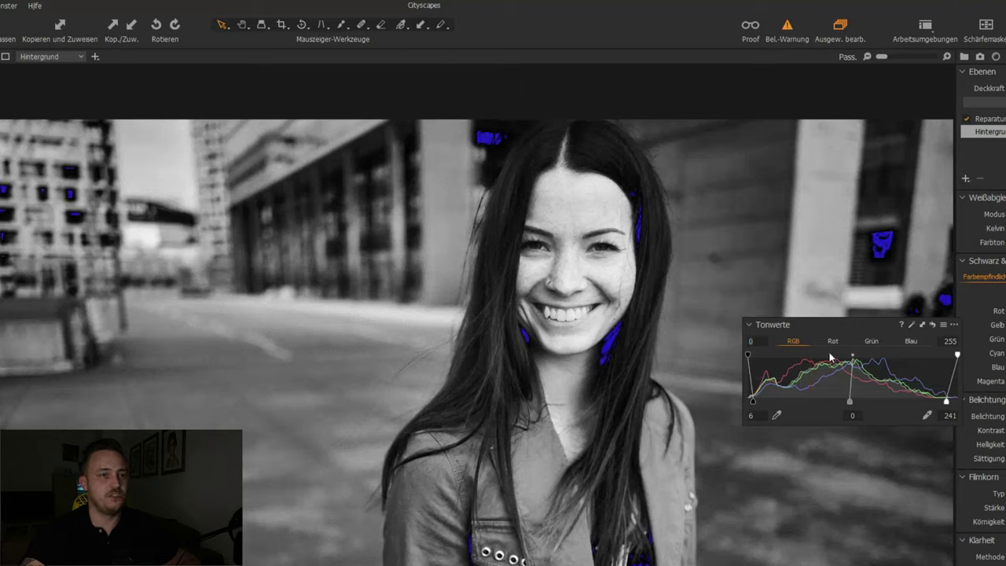
pyautogui.moveTo(753, 404); pyautogui.dragTo(752, 405)
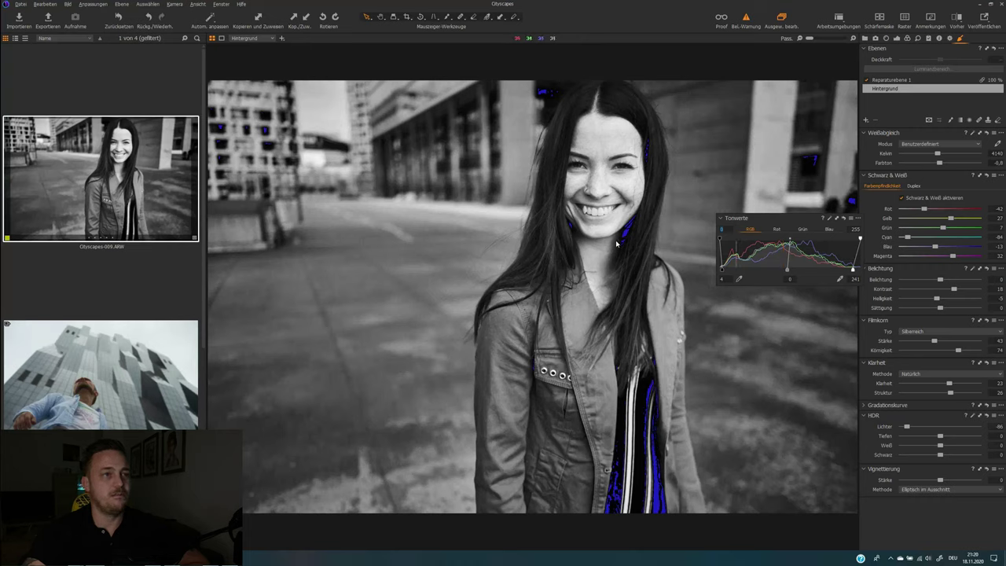
pyautogui.click(746, 17)
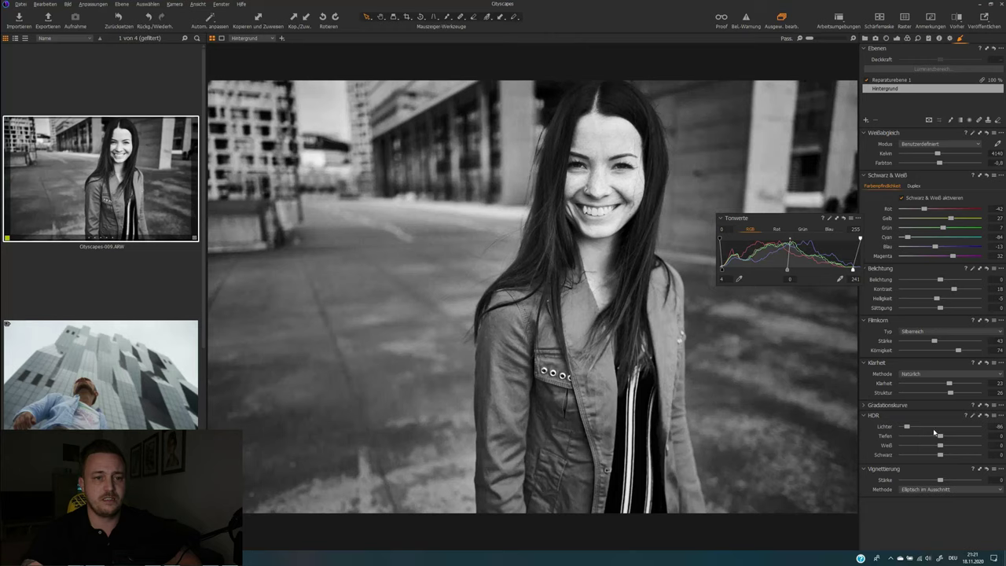
pyautogui.moveTo(939, 480); pyautogui.dragTo(935, 479)
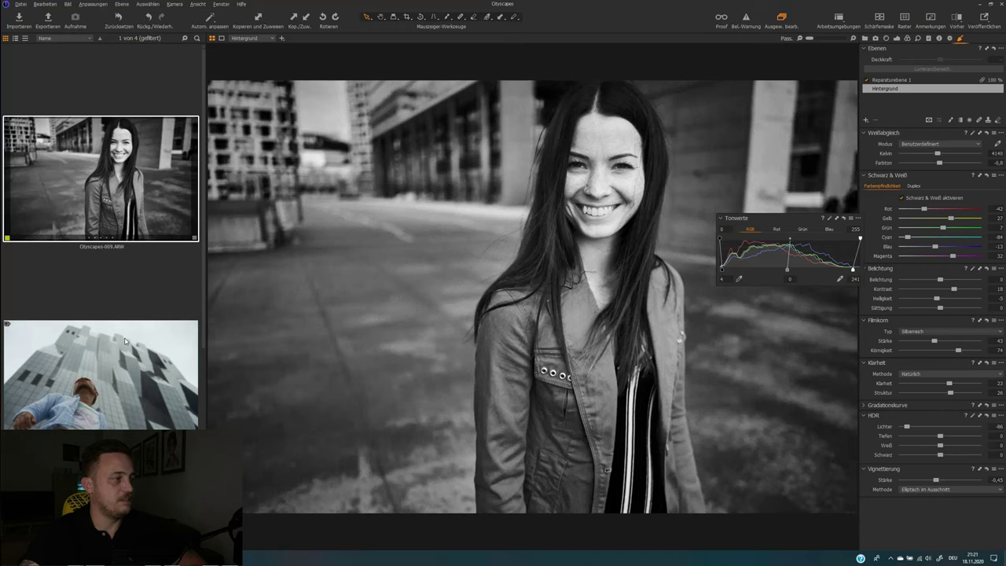
# Open the low-angle photo of the man below the building, and dock Tonwerte below Belichtung and Schwarz & Weiß above Weißabgleich.
pyautogui.scroll(-2, 124, 340)
pyautogui.click(111, 279)
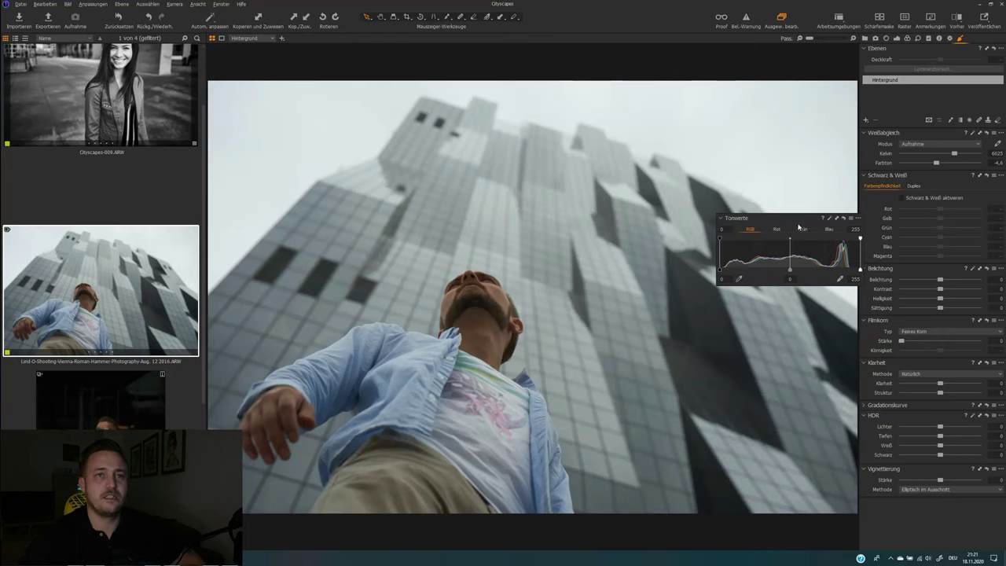
pyautogui.moveTo(802, 221); pyautogui.dragTo(925, 181)
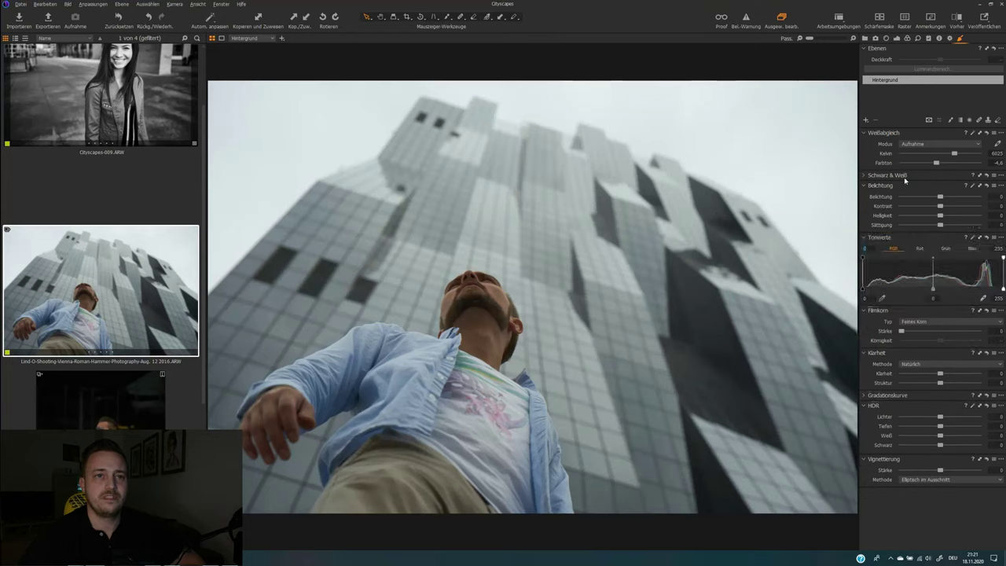
pyautogui.moveTo(892, 176); pyautogui.dragTo(867, 139)
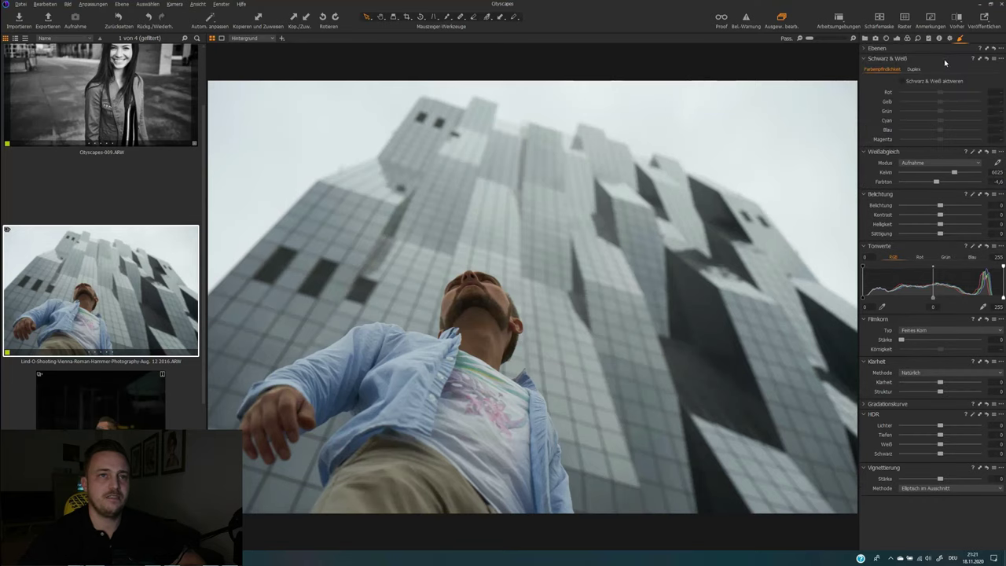
# Convert the photo to black and white with Rot 90, Gelb 91, Grün -17, Cyan -71, Blau -63 and Magenta -100.
pyautogui.click(935, 82)
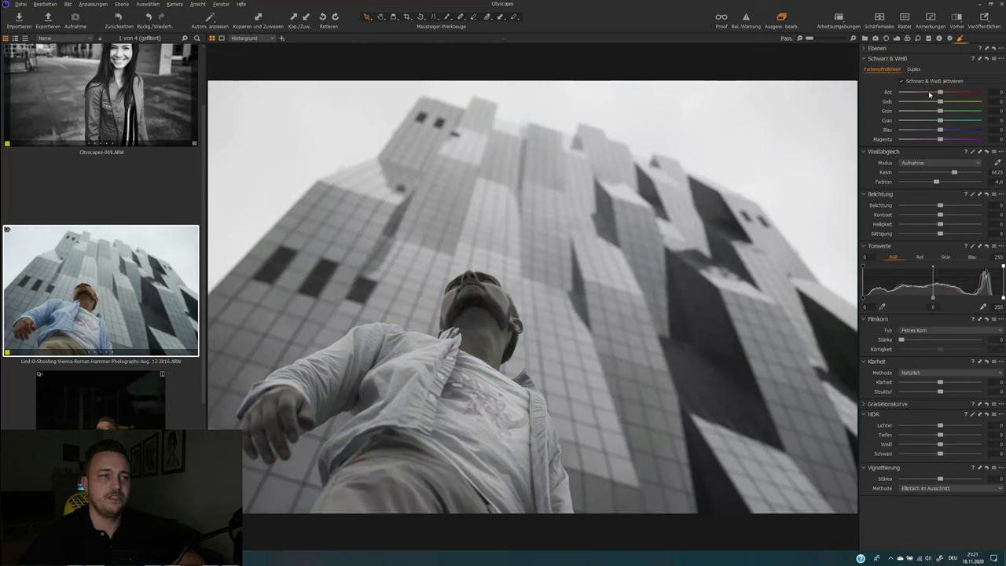
pyautogui.moveTo(940, 92); pyautogui.dragTo(965, 102)
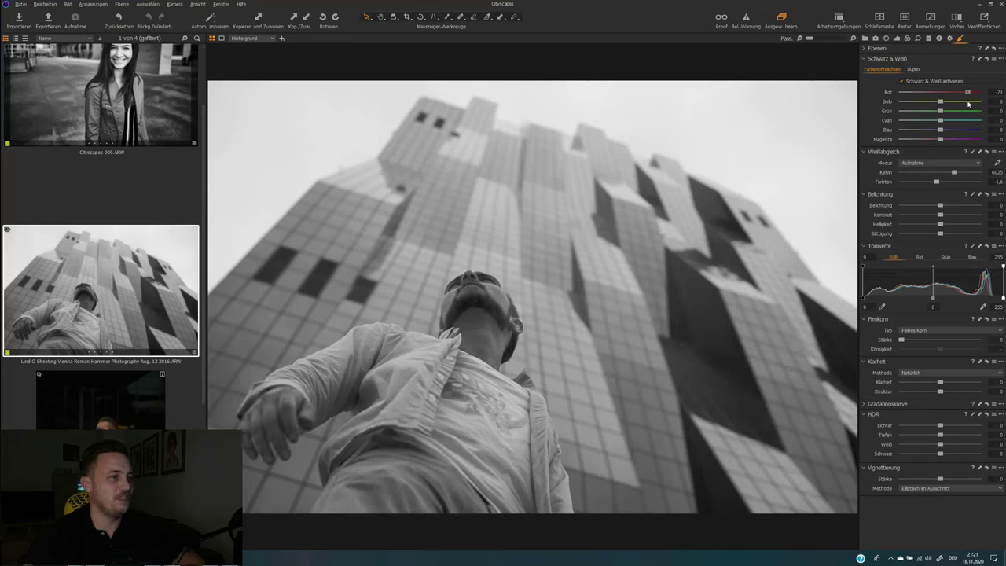
pyautogui.moveTo(941, 103); pyautogui.dragTo(987, 93)
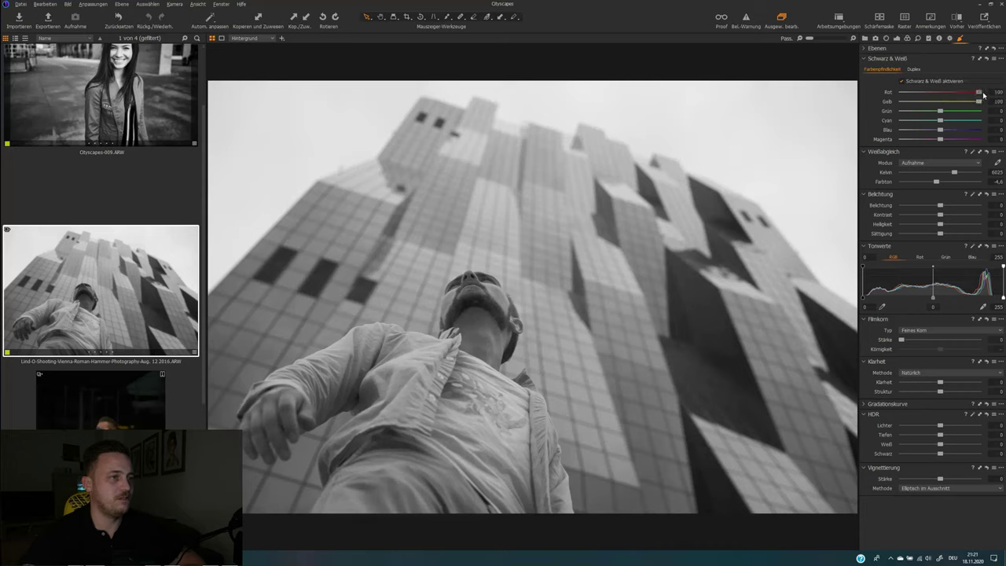
pyautogui.moveTo(979, 93); pyautogui.dragTo(975, 101)
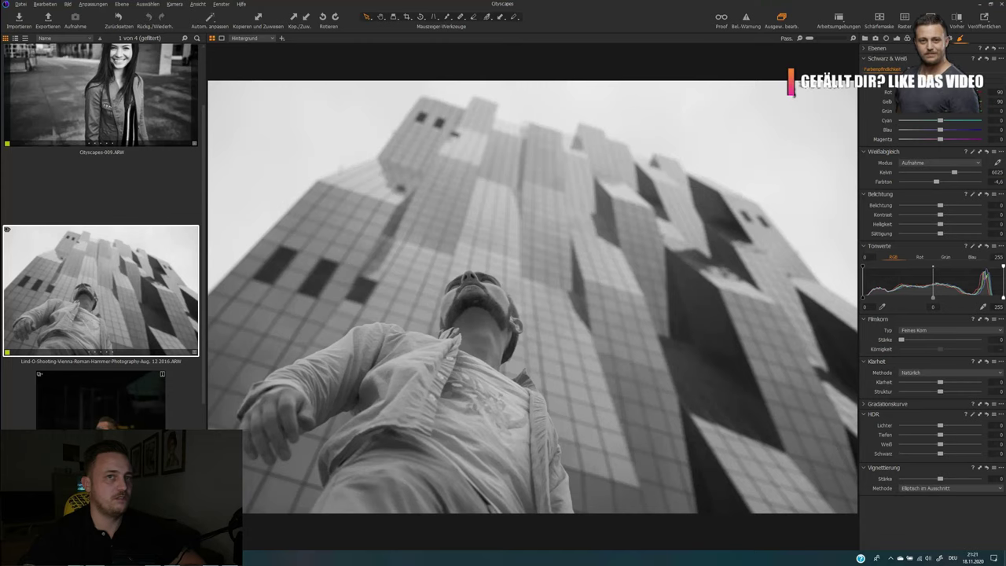
pyautogui.moveTo(974, 101); pyautogui.dragTo(1003, 123)
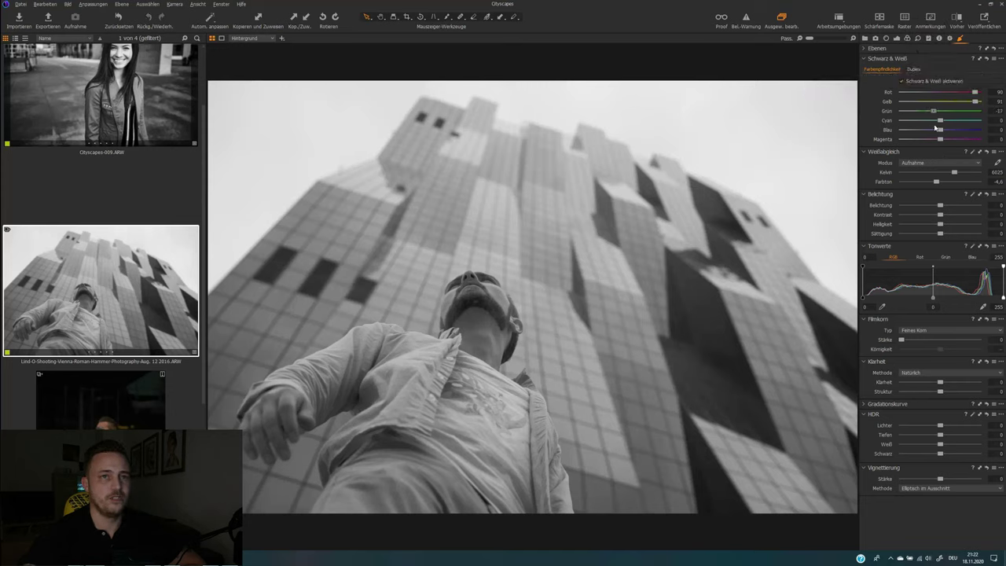
pyautogui.moveTo(939, 120); pyautogui.dragTo(894, 128)
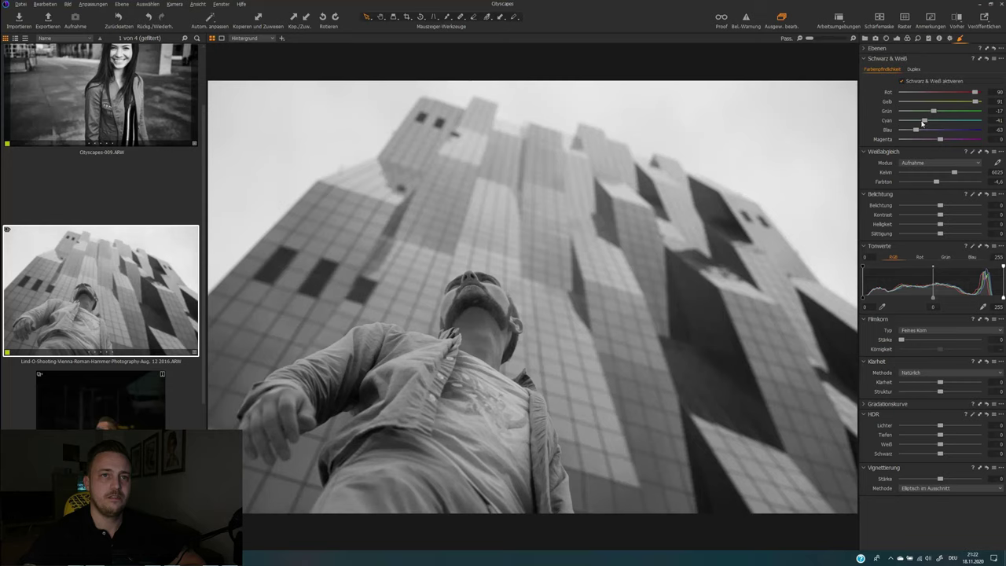
pyautogui.moveTo(923, 122); pyautogui.dragTo(877, 141)
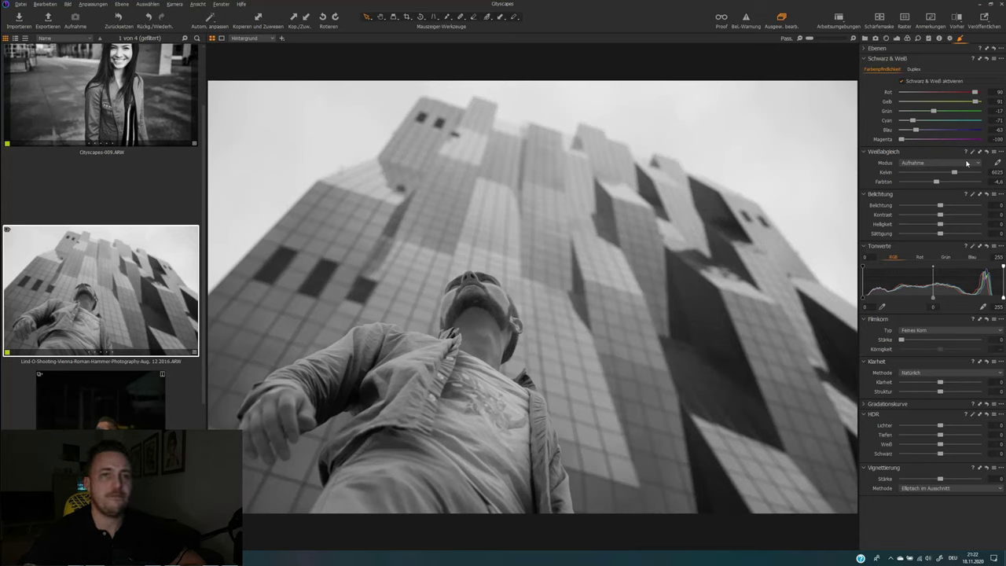
# Cool the white balance to 4927 Kelvin, and set the Klarheit to 57 and the Struktur to 47.
pyautogui.moveTo(955, 174); pyautogui.dragTo(941, 174)
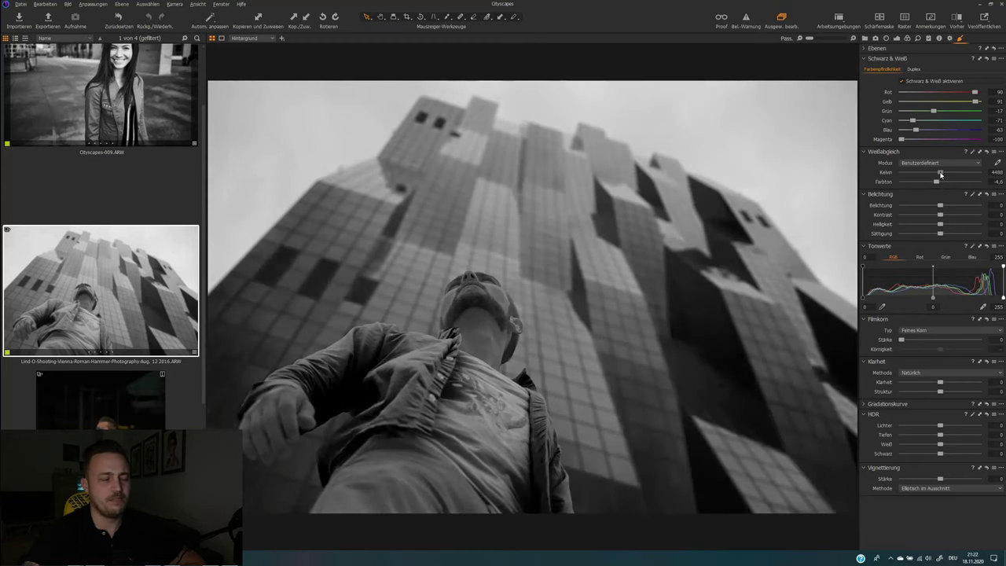
pyautogui.moveTo(941, 175); pyautogui.dragTo(944, 174)
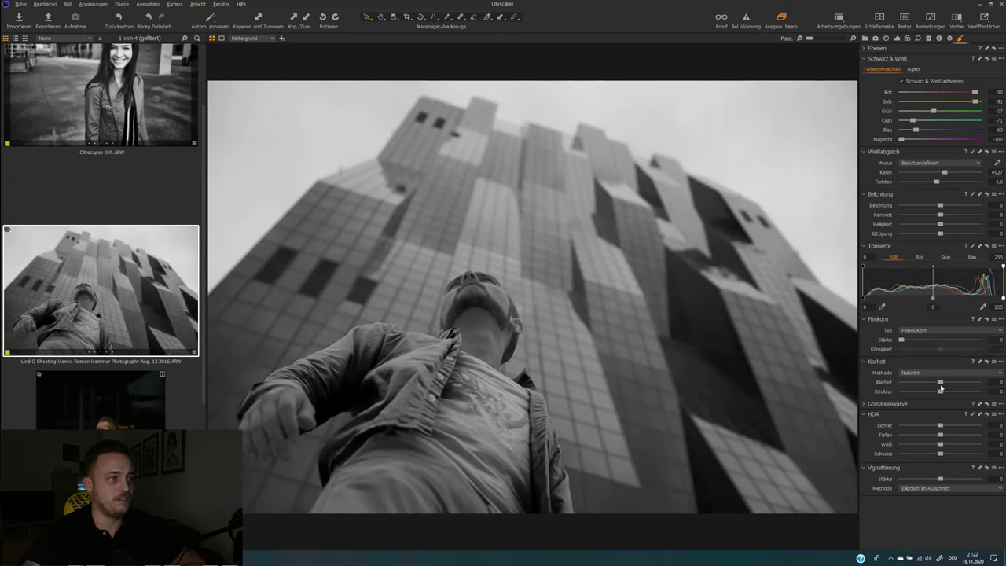
pyautogui.moveTo(940, 383); pyautogui.dragTo(944, 391)
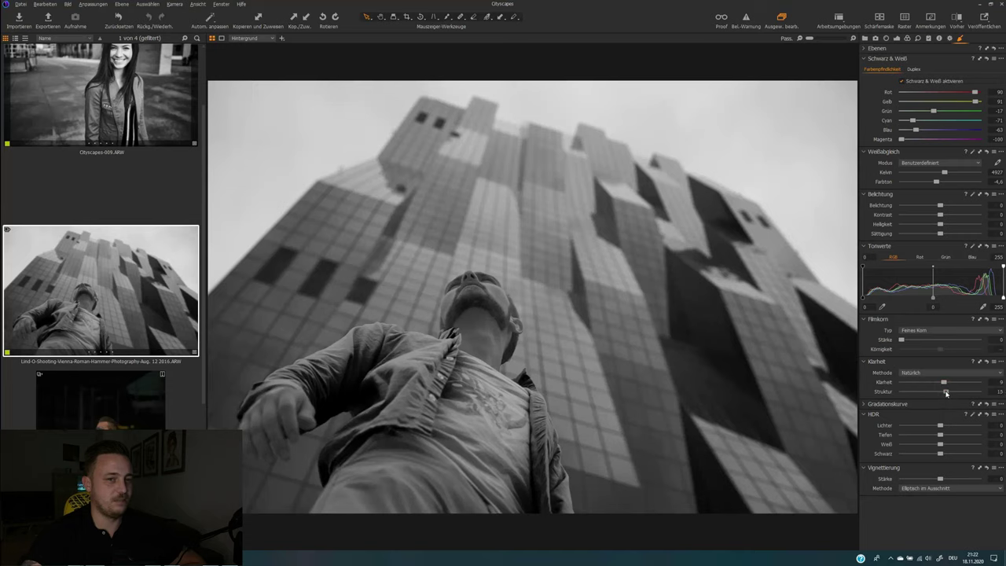
pyautogui.moveTo(945, 385); pyautogui.dragTo(962, 388)
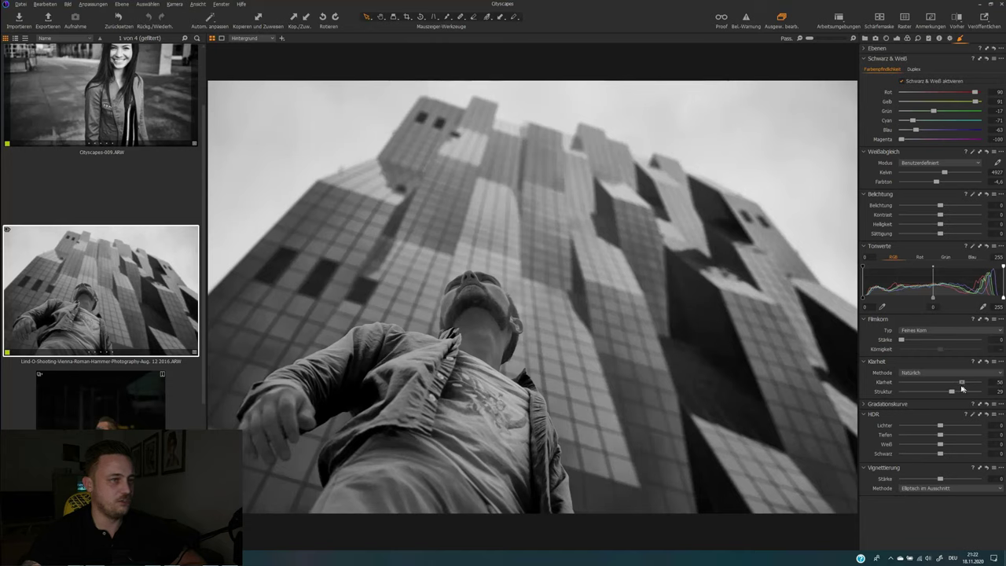
pyautogui.moveTo(953, 391); pyautogui.dragTo(964, 395)
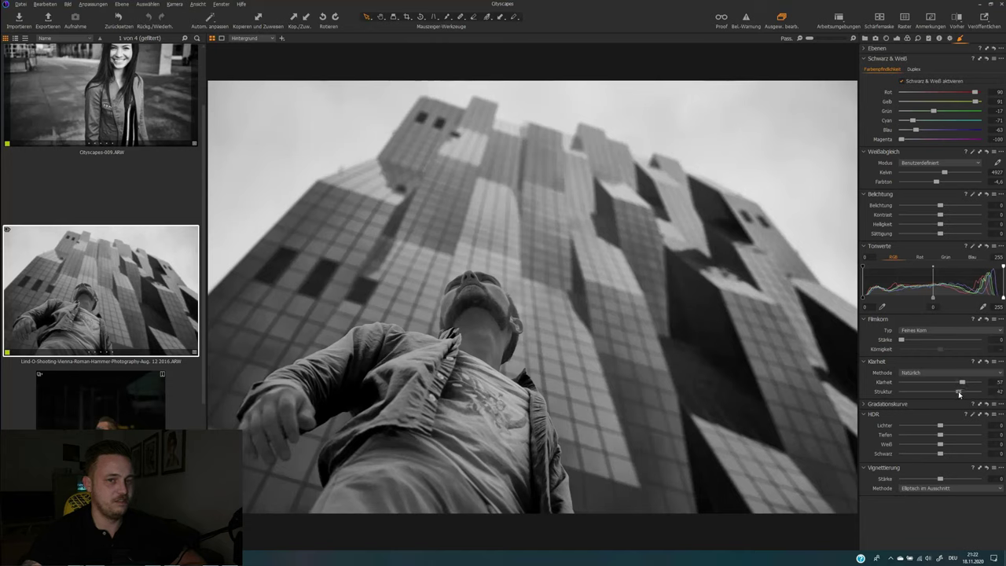
# Set the HDR Lichter to -66 and Tiefen to 8, and raise the Kontrast to 18.
pyautogui.moveTo(940, 426)
pyautogui.mouseDown()
pyautogui.moveTo(884, 425)
pyautogui.moveTo(943, 434)
pyautogui.mouseUp()
pyautogui.moveTo(940, 215); pyautogui.dragTo(951, 216)
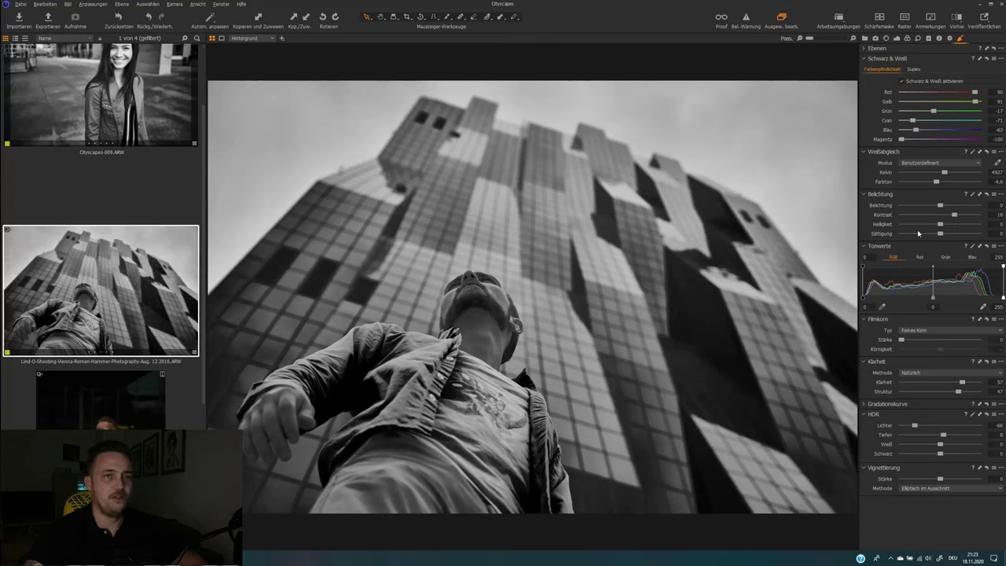
# Set the Tonwerte black point to 5 and the midtone to 0,05, and the Helligkeit to 4.
pyautogui.moveTo(865, 297); pyautogui.dragTo(864, 297)
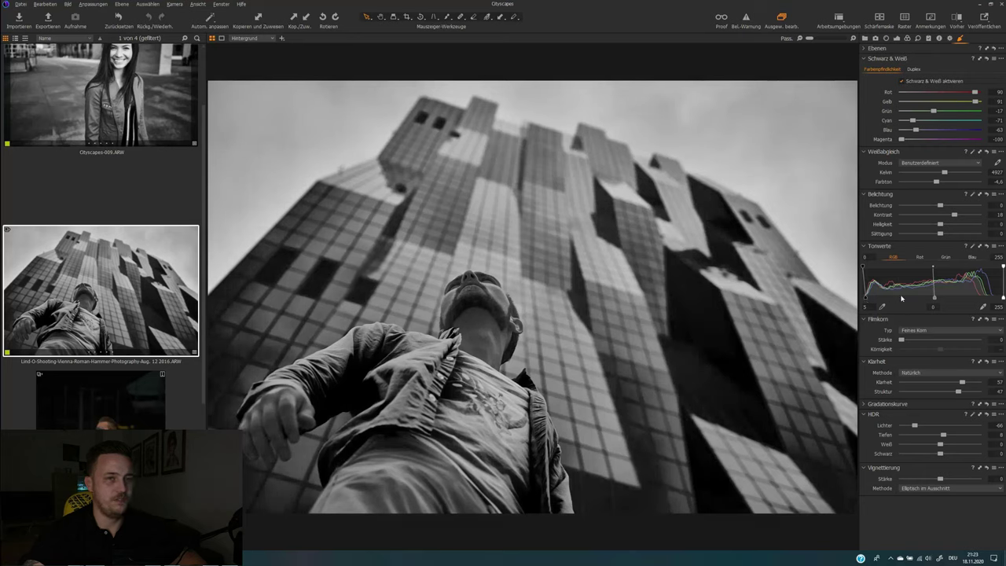
pyautogui.click(934, 299)
pyautogui.moveTo(933, 298); pyautogui.dragTo(931, 299)
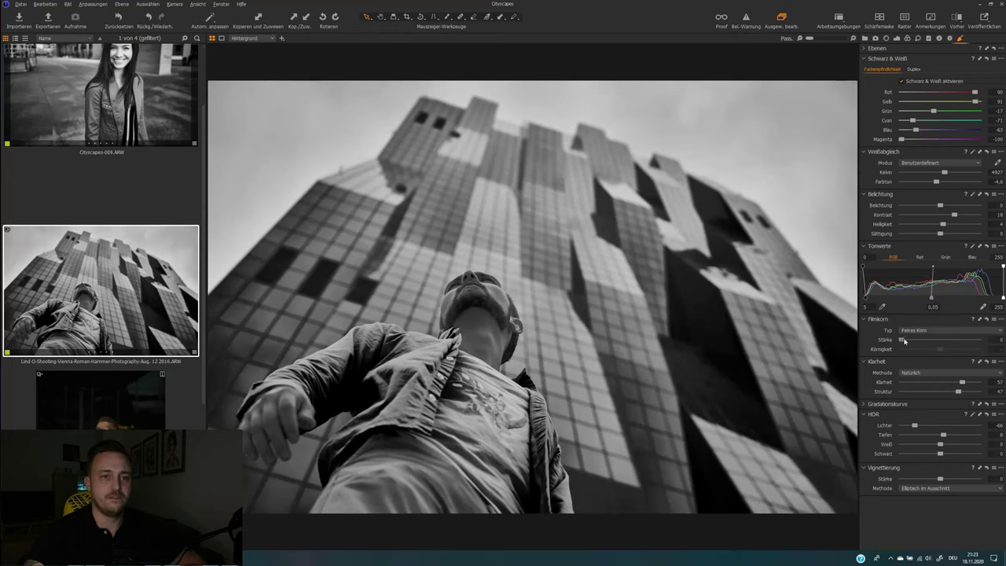
# Add film grain of the type Kubisches Korn with a Stärke of 46 and a Körnigkeit of 55.
pyautogui.click(919, 330)
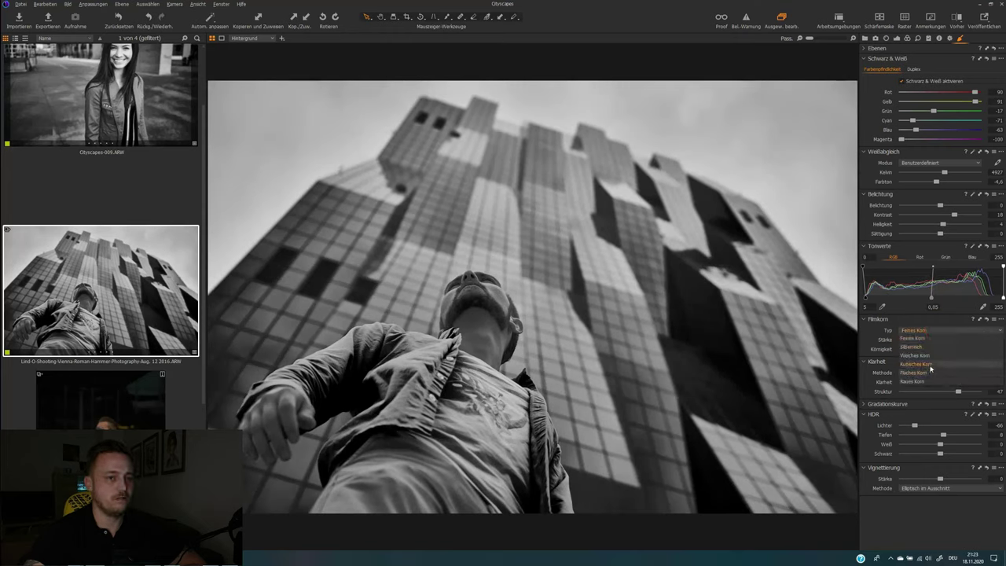
pyautogui.click(931, 367)
pyautogui.moveTo(932, 340); pyautogui.dragTo(945, 343)
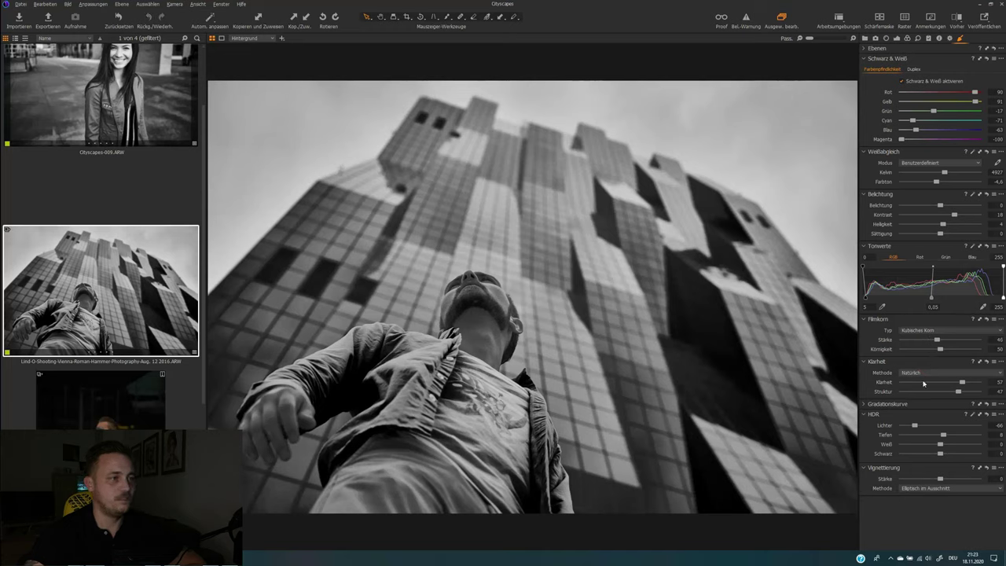
pyautogui.moveTo(940, 352); pyautogui.dragTo(944, 352)
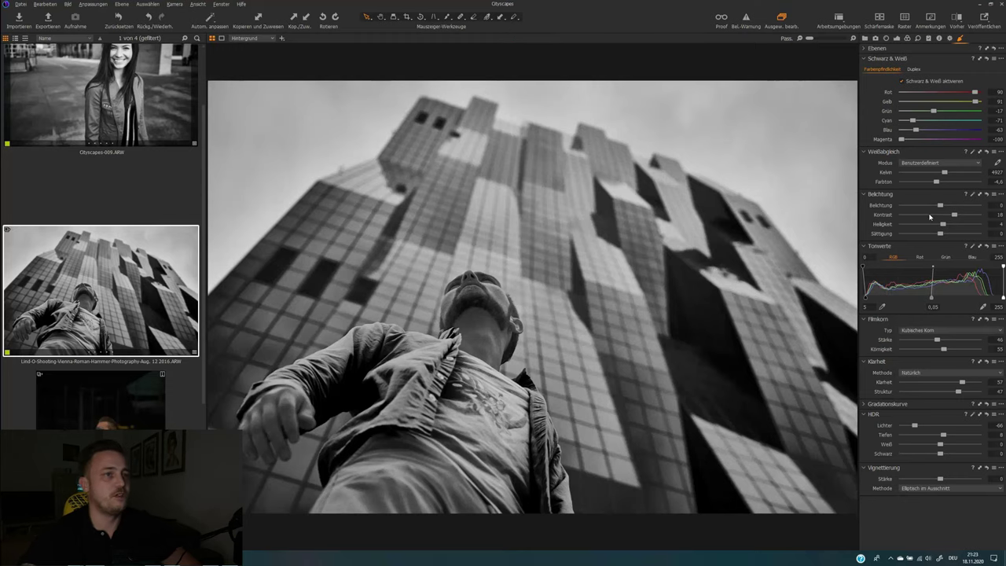
# Crop both sides of the building photo evenly to about 1200 × 857 px.
pyautogui.press('c')
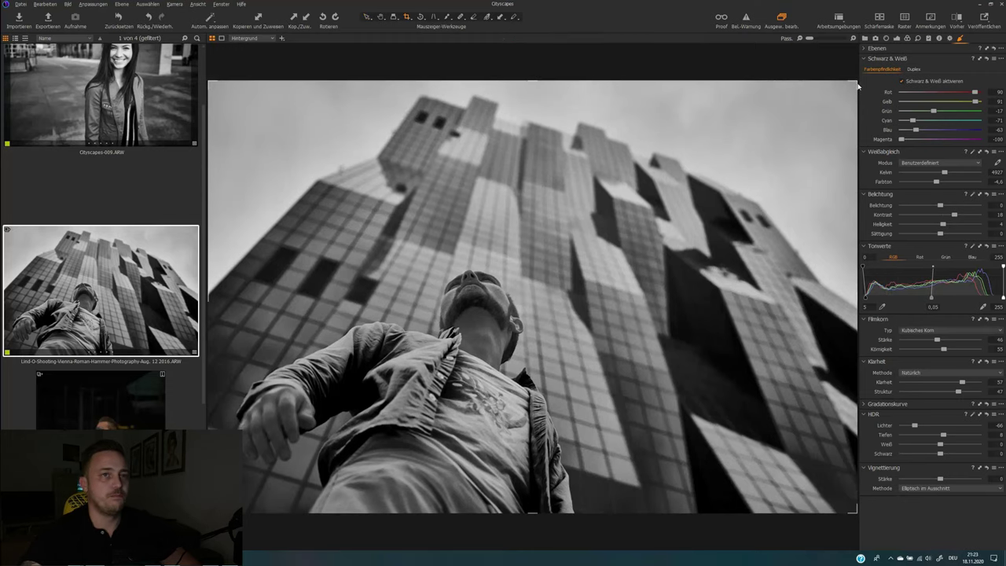
pyautogui.moveTo(853, 82); pyautogui.dragTo(720, 158)
pyautogui.moveTo(667, 231); pyautogui.dragTo(663, 239)
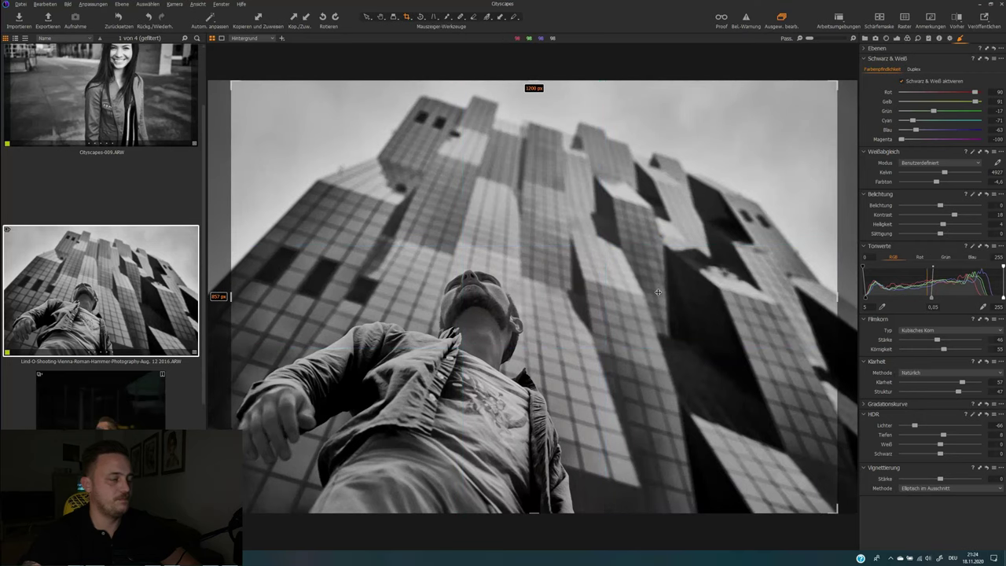
pyautogui.press('v')
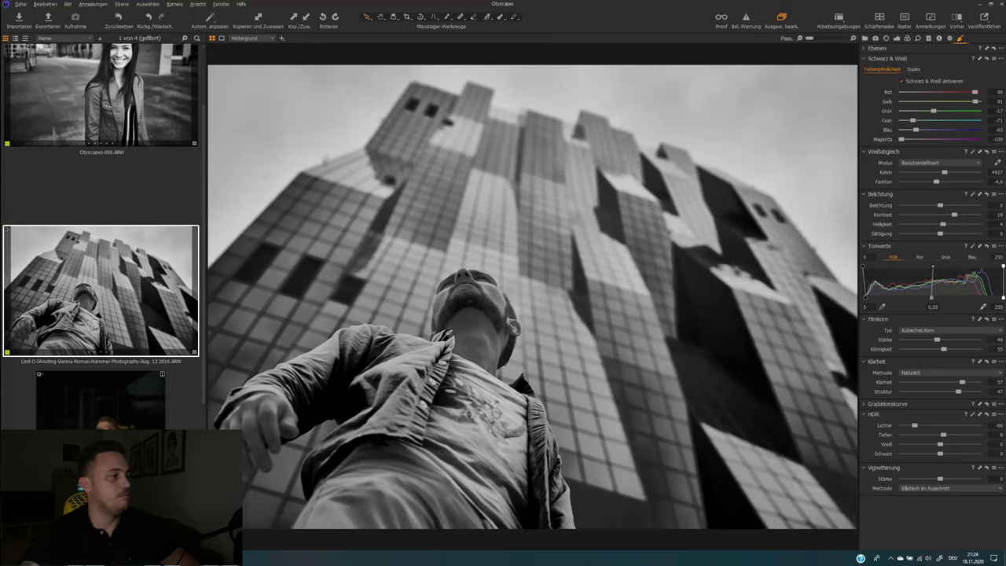
# Convert the photo of the seated man to black and white with Rot and Gelb 100, Cyan -50, Blau -29 and Magenta -100.
pyautogui.press('Down')
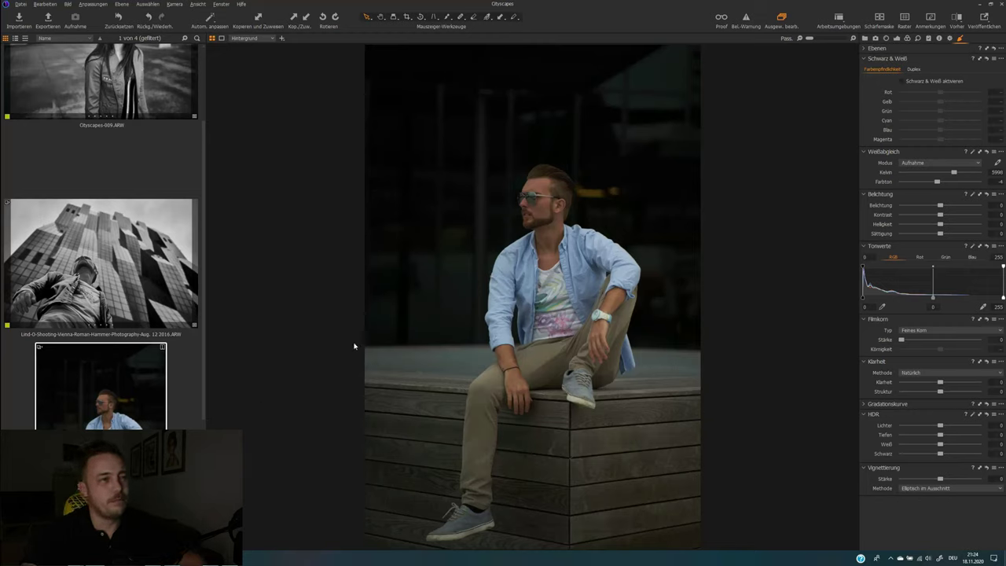
pyautogui.click(909, 83)
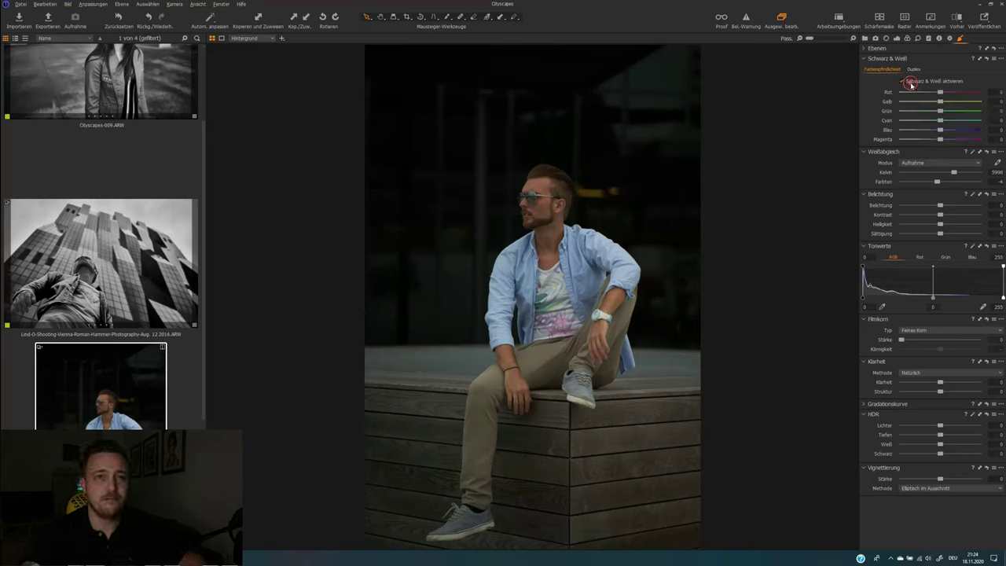
pyautogui.moveTo(940, 92); pyautogui.dragTo(922, 124)
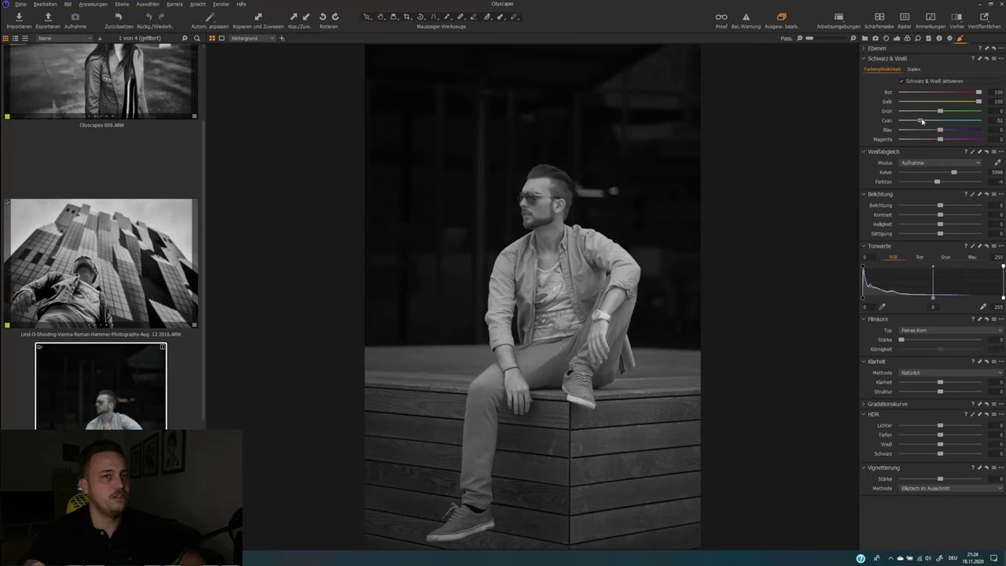
pyautogui.moveTo(929, 131); pyautogui.dragTo(929, 130)
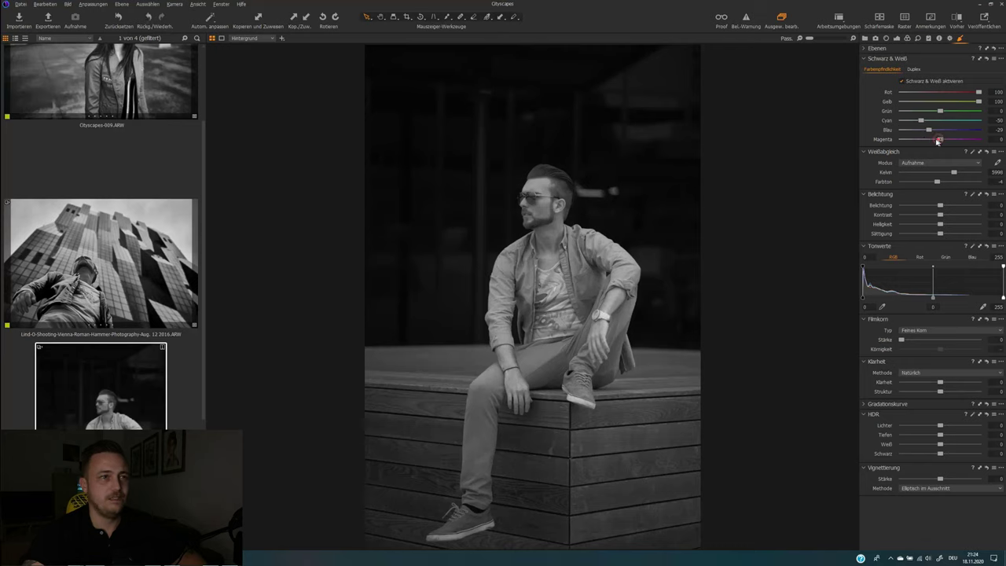
pyautogui.moveTo(938, 141); pyautogui.dragTo(883, 140)
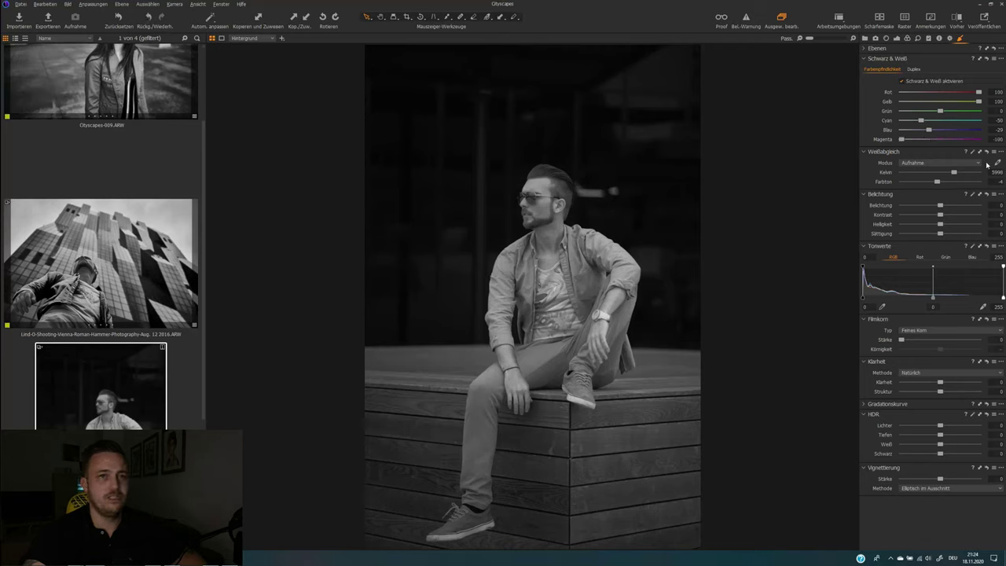
# Set the white balance to 7103 Kelvin, the Kontrast to 20 and the Helligkeit to 5.
pyautogui.moveTo(953, 172)
pyautogui.mouseDown()
pyautogui.moveTo(933, 173)
pyautogui.moveTo(958, 172)
pyautogui.moveTo(965, 184)
pyautogui.mouseUp()
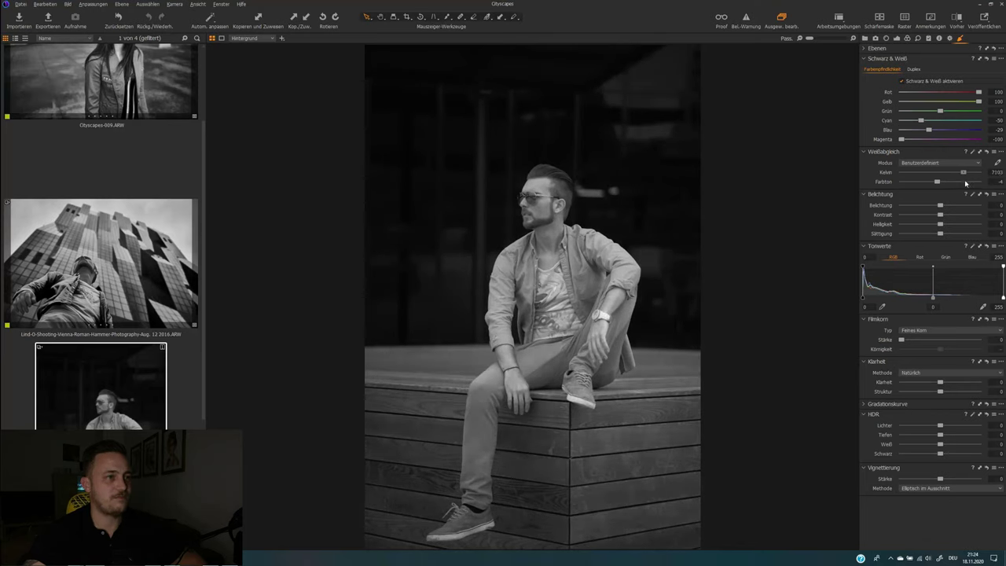
pyautogui.moveTo(940, 215)
pyautogui.mouseDown()
pyautogui.moveTo(957, 218)
pyautogui.moveTo(941, 225)
pyautogui.mouseUp()
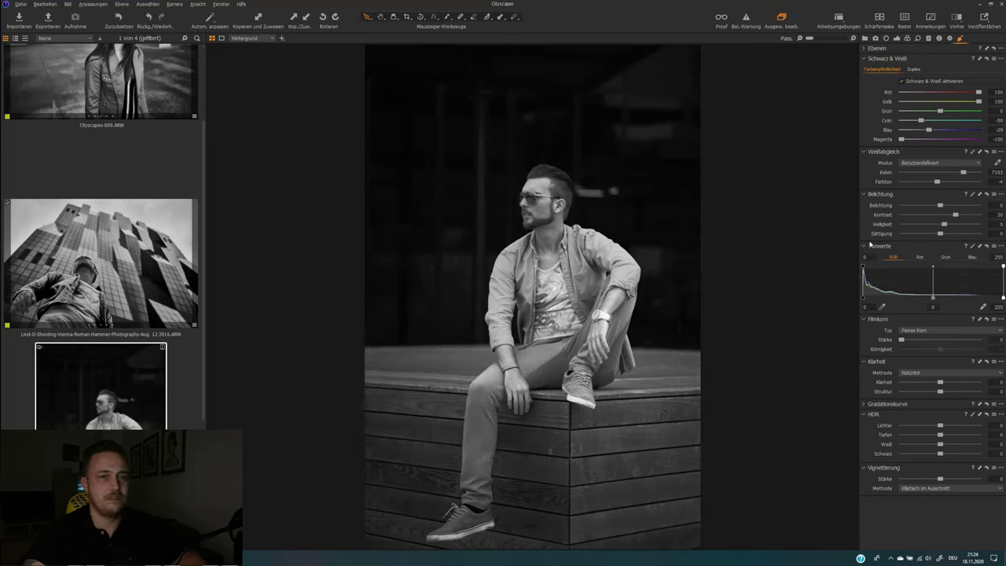
# Set the Klarheit to 38 and Struktur to 53, and the Tonwerte black point to 11 and white point to 228.
pyautogui.moveTo(939, 383); pyautogui.dragTo(959, 393)
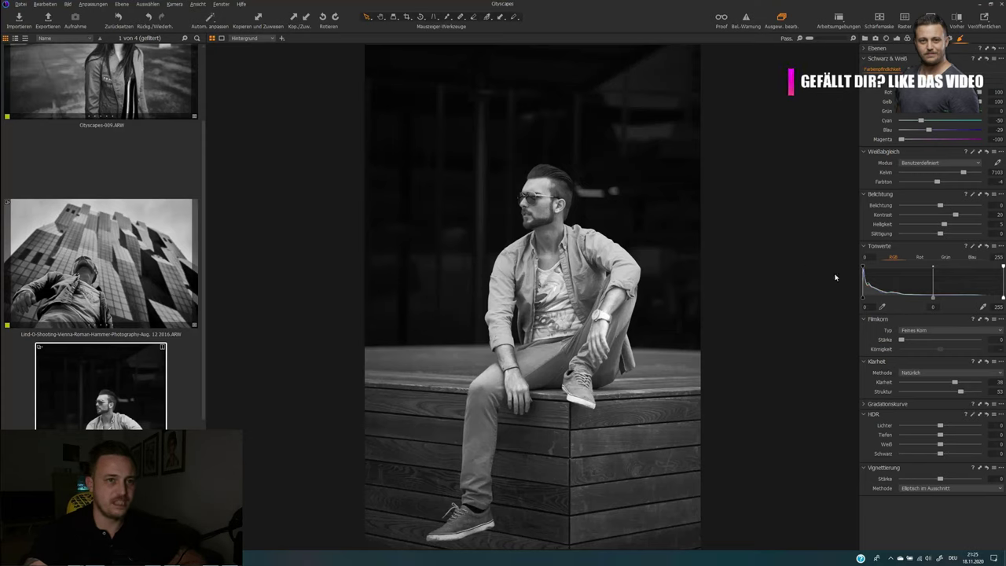
pyautogui.moveTo(864, 299); pyautogui.dragTo(870, 292)
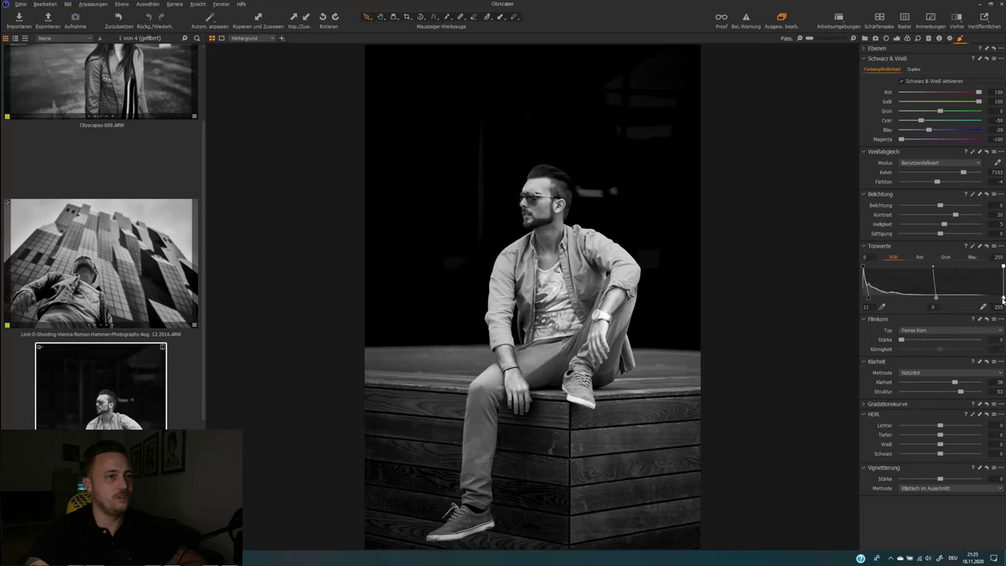
pyautogui.moveTo(1003, 300); pyautogui.dragTo(991, 298)
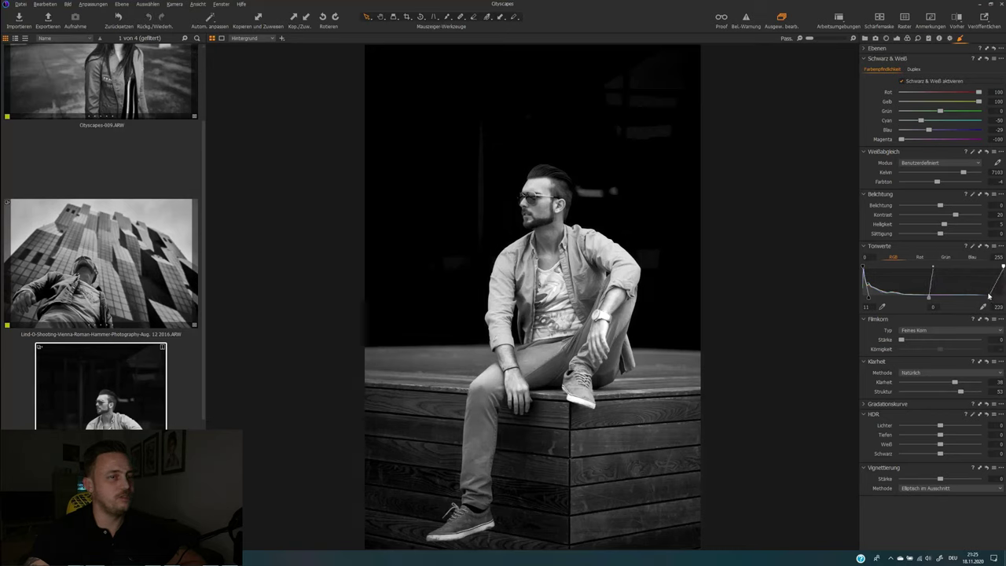
pyautogui.moveTo(987, 296); pyautogui.dragTo(988, 295)
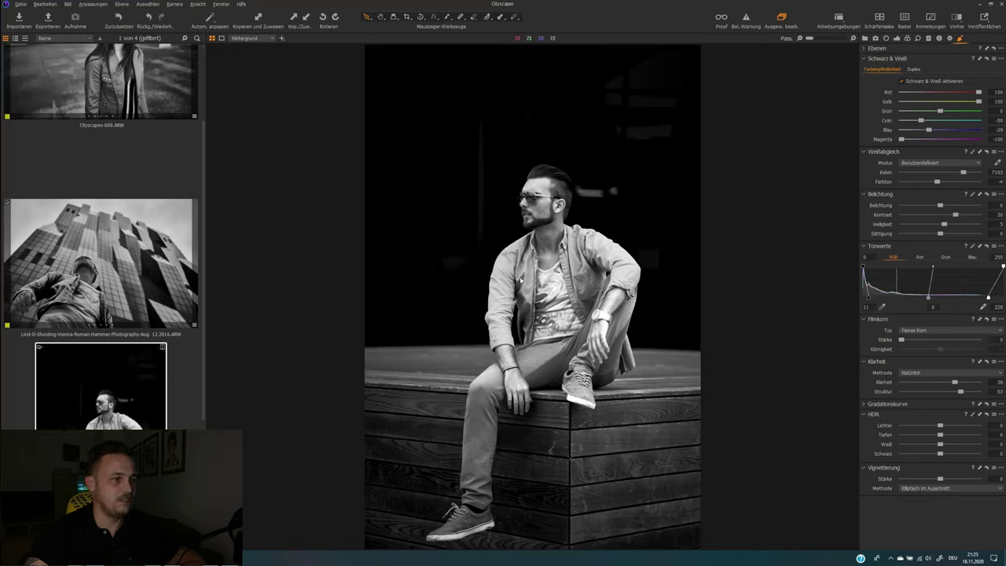
# Adjust the black and white mix to Cyan -12, Blau 32 and Magenta -66, and set the vignette Stärke to -0,24.
pyautogui.moveTo(929, 132); pyautogui.dragTo(933, 133)
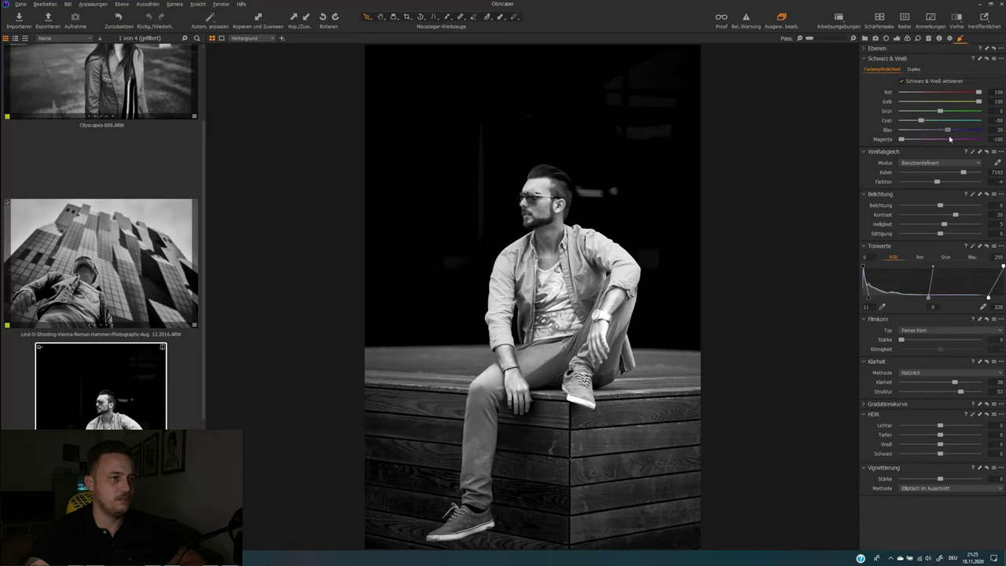
pyautogui.moveTo(921, 122); pyautogui.dragTo(937, 124)
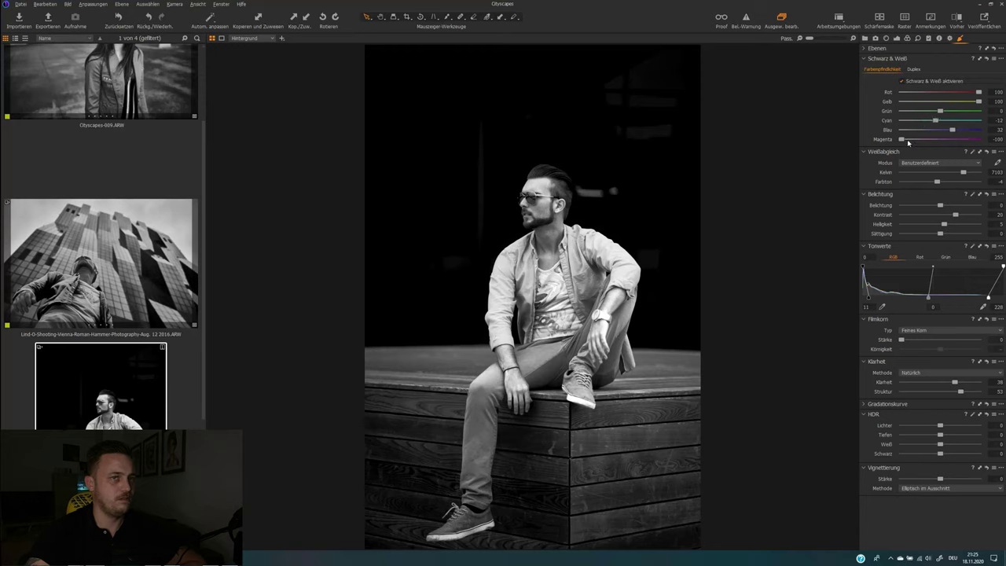
pyautogui.moveTo(904, 140); pyautogui.dragTo(961, 139)
pyautogui.click(940, 477)
pyautogui.moveTo(940, 477); pyautogui.dragTo(938, 479)
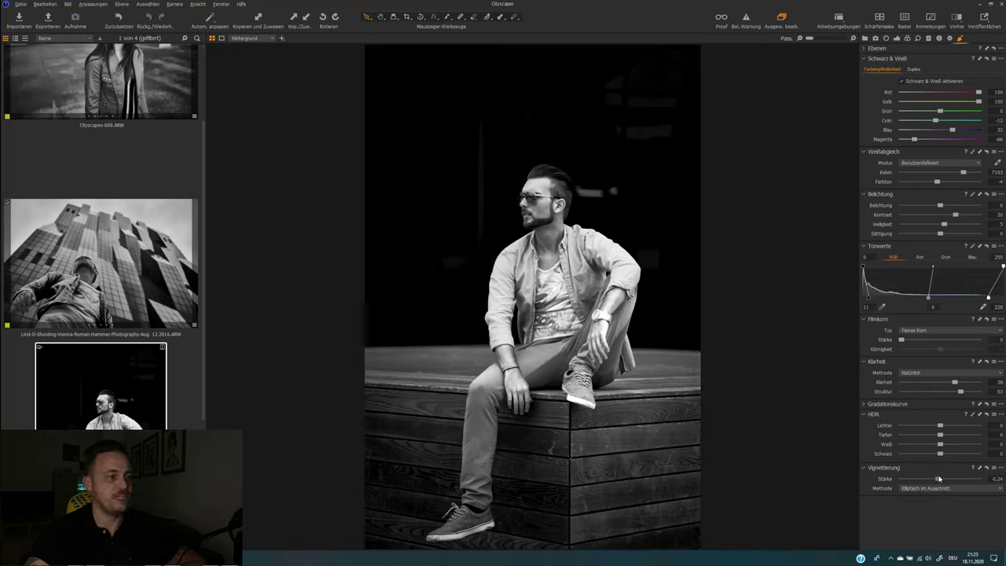
# Add film grain of the type Silberreich with a Stärke of 39 and a Körnigkeit of 55.
pyautogui.click(908, 330)
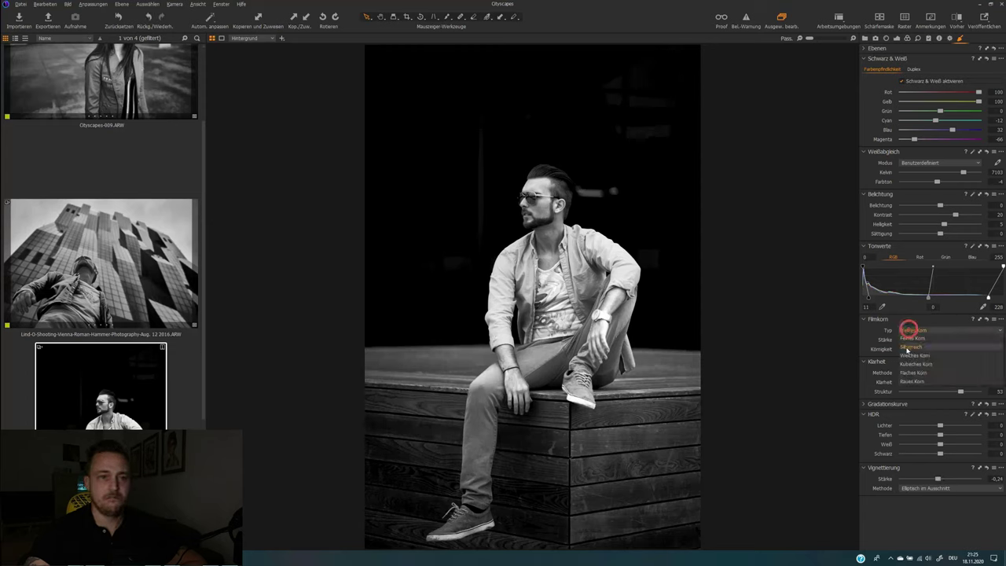
pyautogui.click(910, 347)
pyautogui.moveTo(932, 344); pyautogui.dragTo(986, 343)
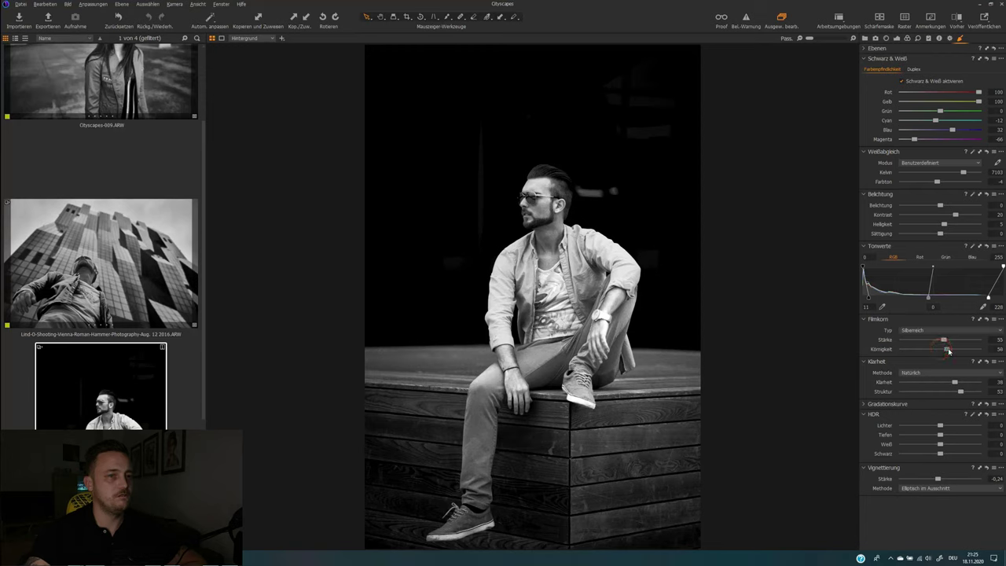
pyautogui.moveTo(943, 339); pyautogui.dragTo(929, 342)
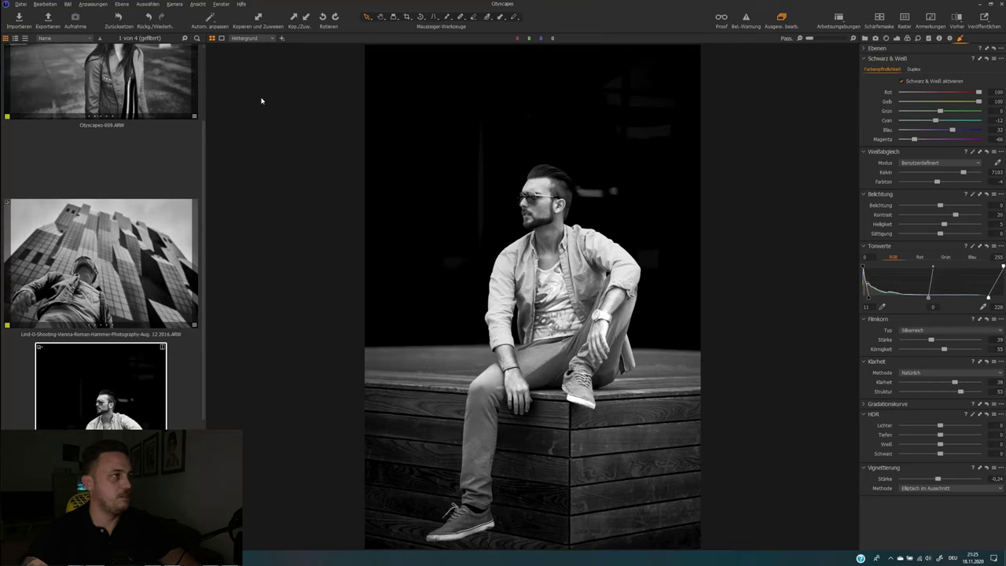
# Show the three edited photos side by side without the browser and tools, and compare them with their originals in a before/after split view.
pyautogui.keyDown('shift'); pyautogui.click(156, 82); pyautogui.keyUp('shift')
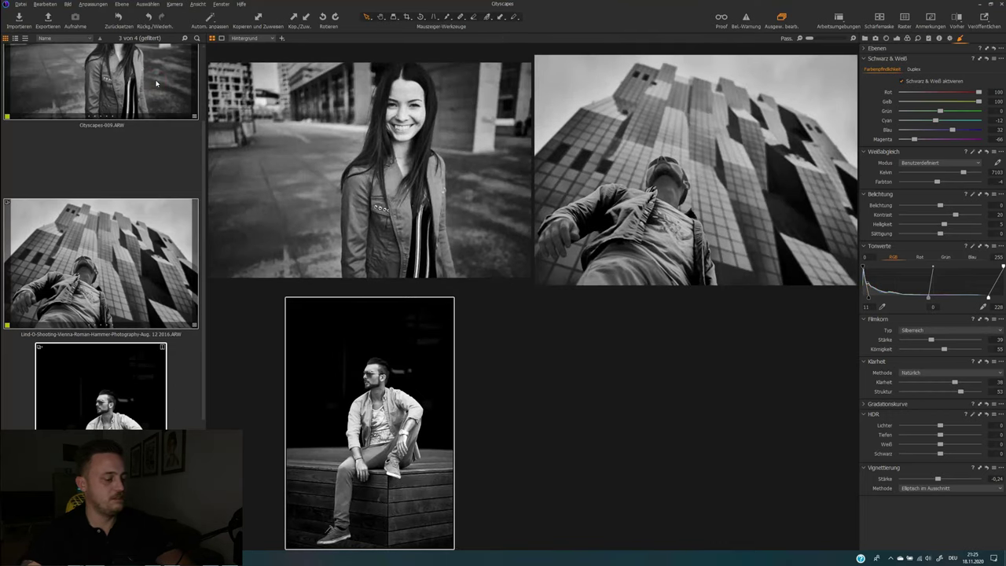
pyautogui.hotkey('ctrl', 'shift', 'b')
pyautogui.hotkey('ctrl', 't')
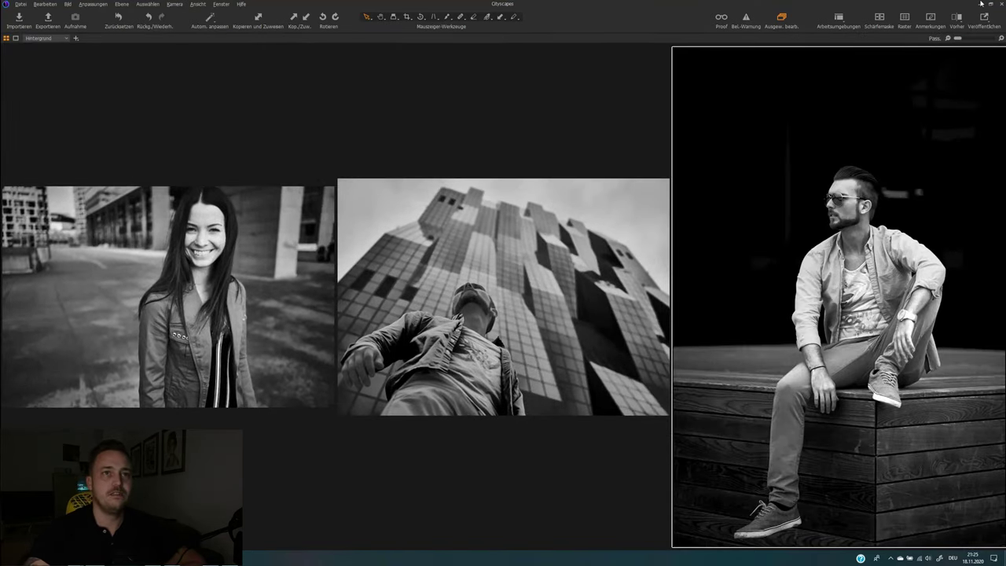
pyautogui.click(958, 17)
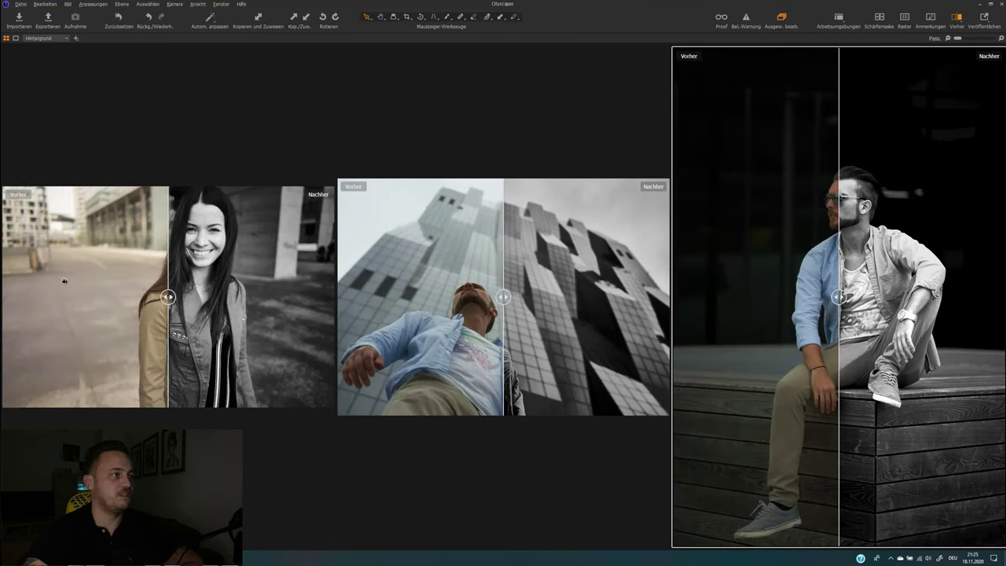
pyautogui.moveTo(168, 297); pyautogui.dragTo(124, 297)
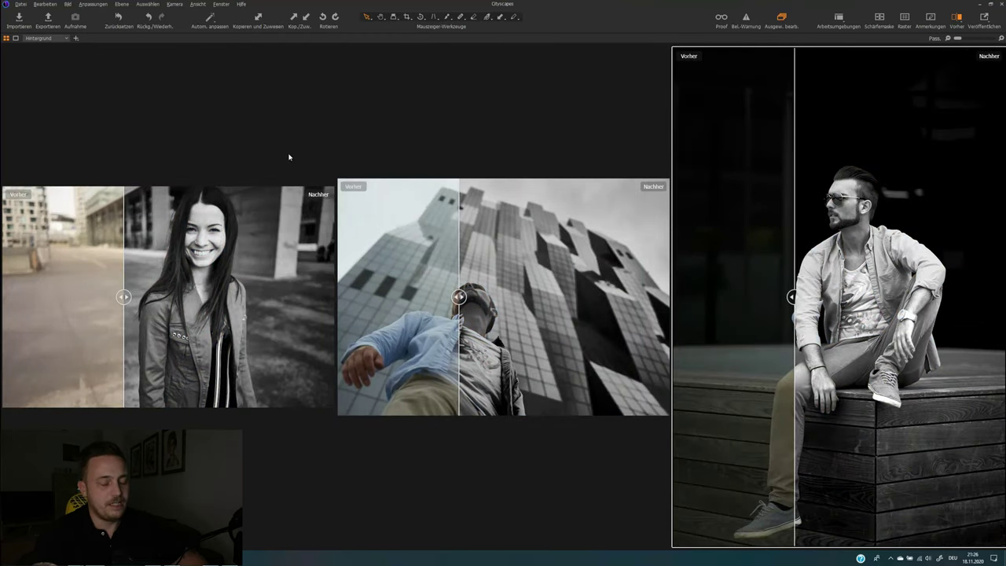